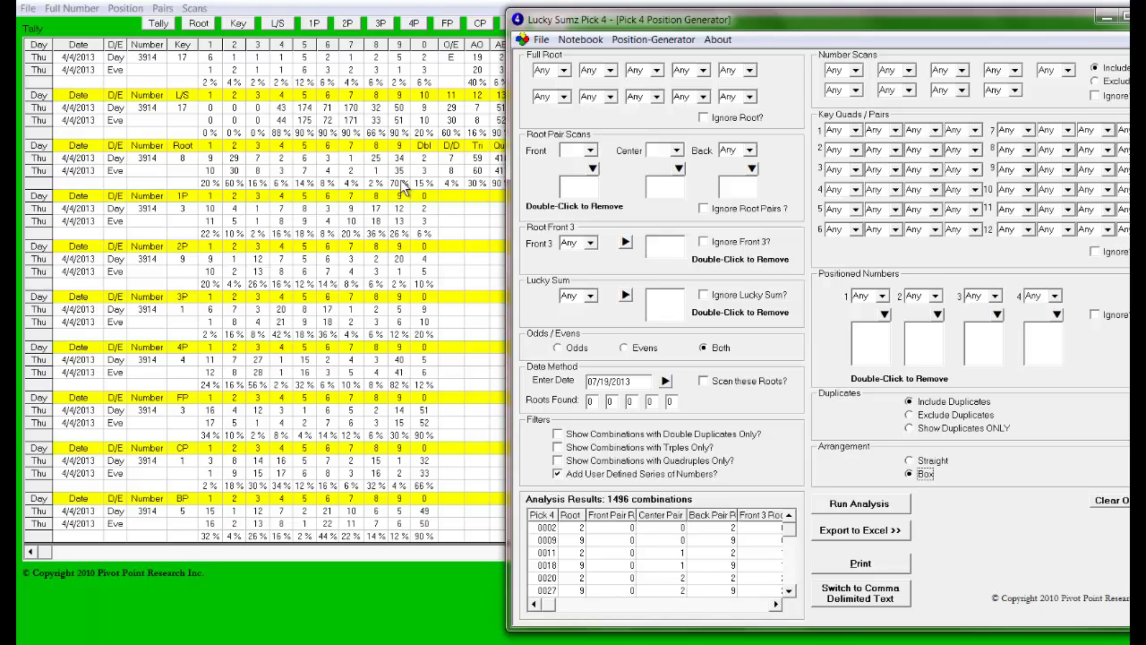
# Set the first two Full Root filters to 2 and 9
pyautogui.click(564, 69)
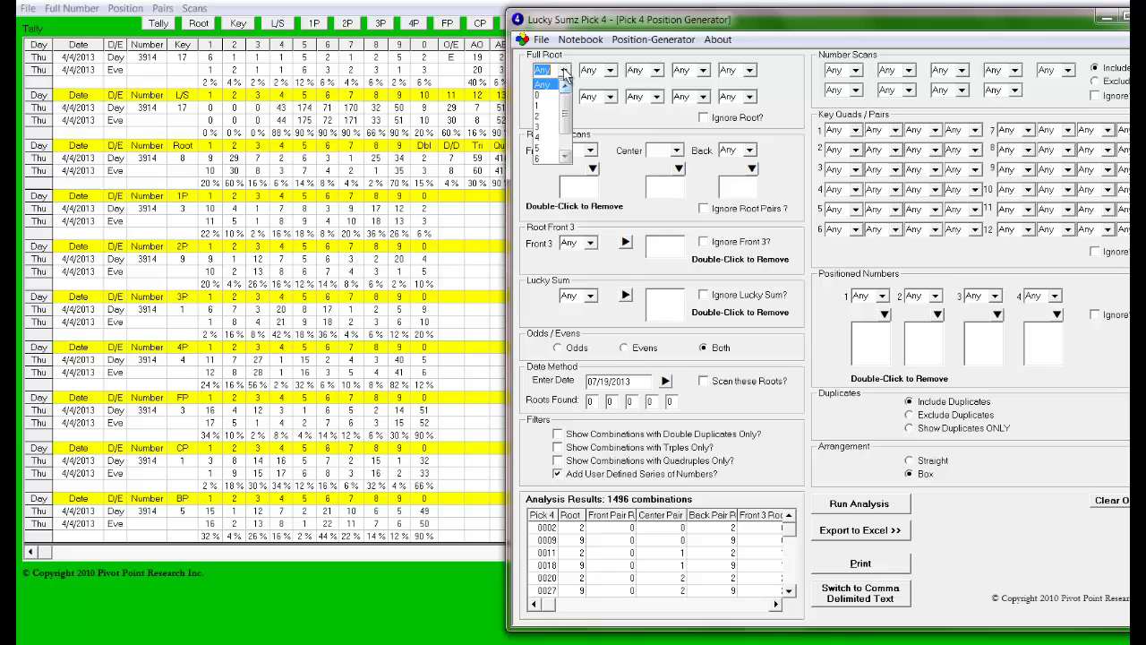
pyautogui.click(541, 116)
pyautogui.click(610, 71)
pyautogui.click(610, 71)
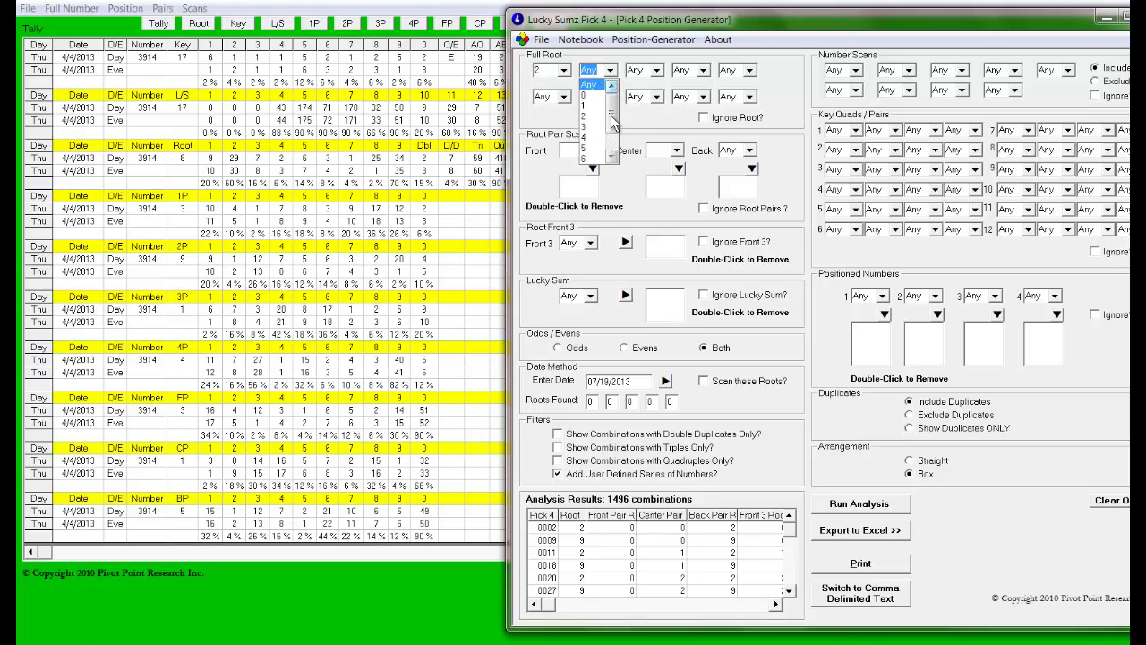
pyautogui.scroll(-3, 595, 125)
pyautogui.click(592, 159)
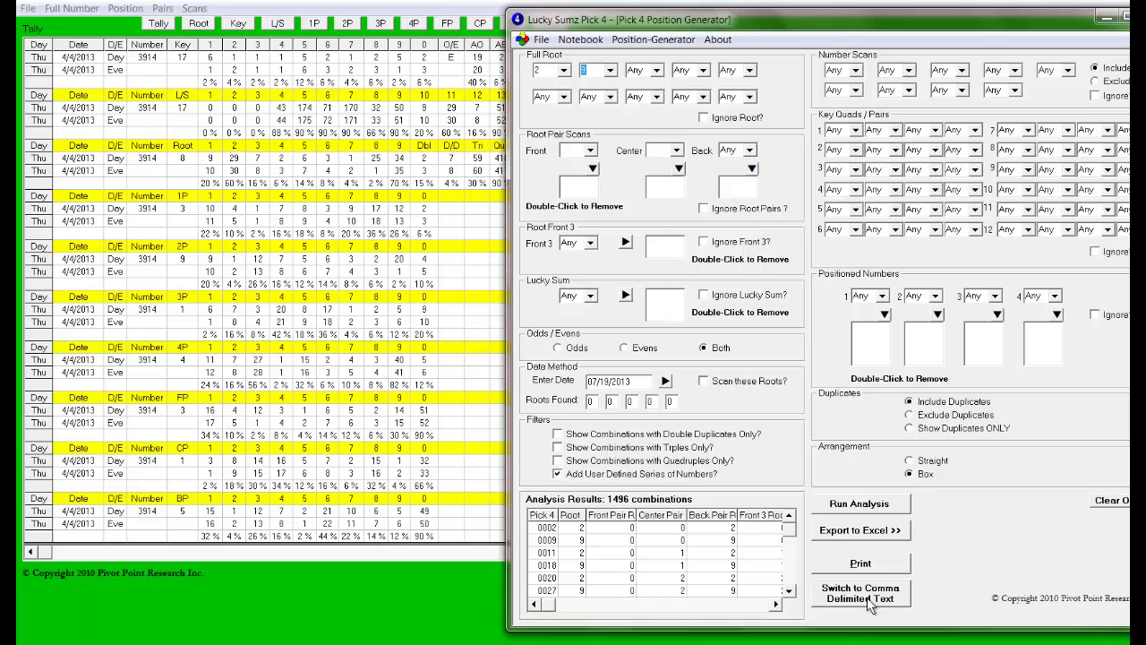
# Run the analysis with the Box arrangement, and run it again with the arrangement set to Straight
pyautogui.click(848, 504)
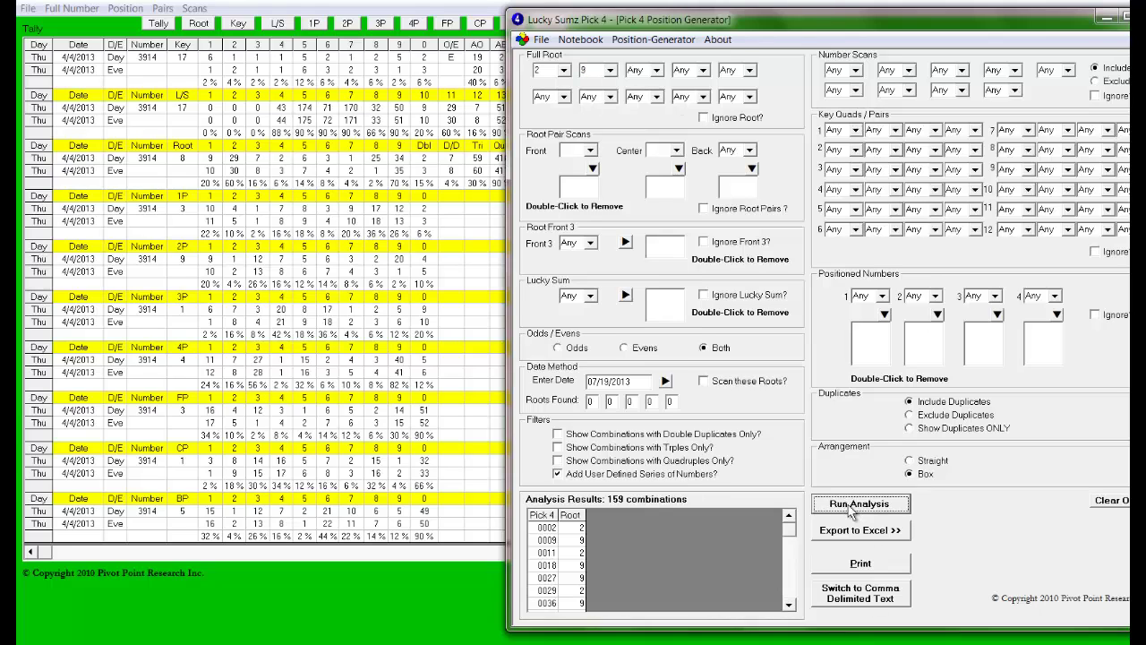
pyautogui.click(910, 461)
pyautogui.click(860, 507)
# Add 0 and 1 to the Front list of the root pair scans
pyautogui.click(591, 151)
pyautogui.click(578, 184)
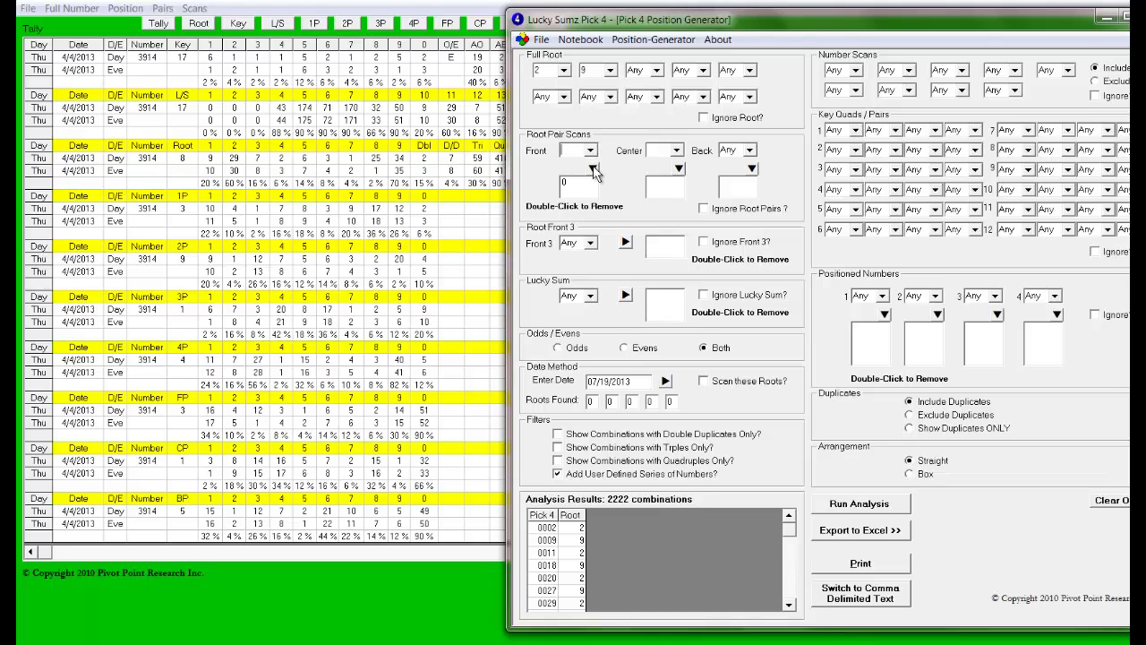
pyautogui.click(591, 152)
pyautogui.click(577, 185)
# Add several more roots, including 9, to the Front root pair list and rerun the analysis
pyautogui.click(591, 150)
pyautogui.click(576, 206)
pyautogui.click(593, 152)
pyautogui.click(574, 247)
pyautogui.click(592, 153)
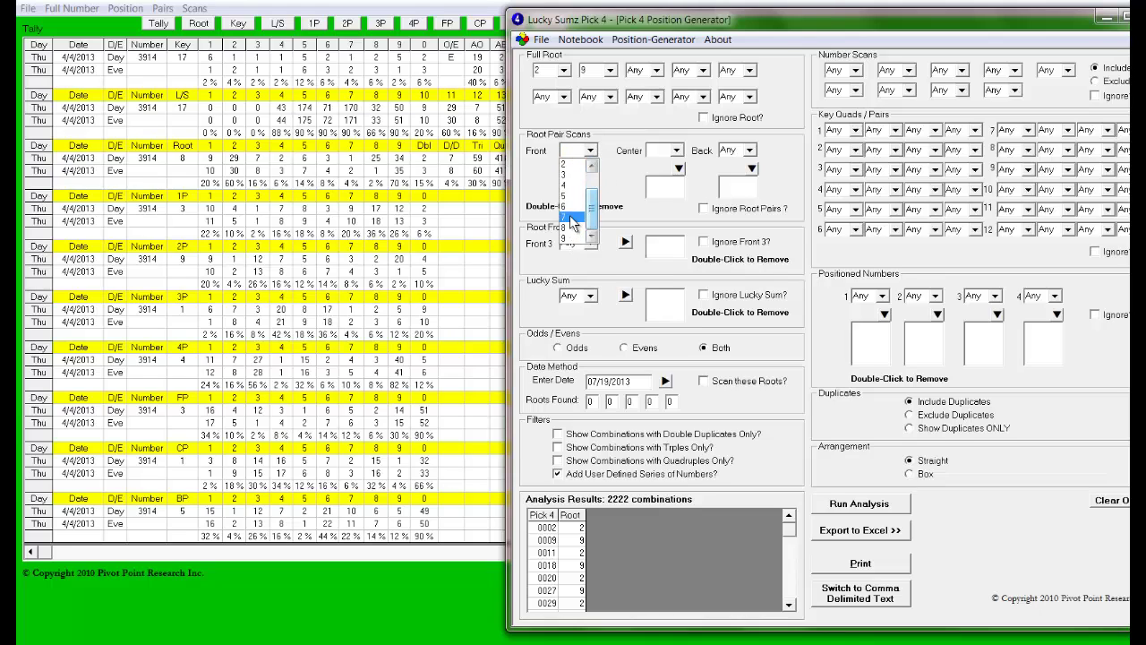
pyautogui.click(582, 225)
pyautogui.click(591, 150)
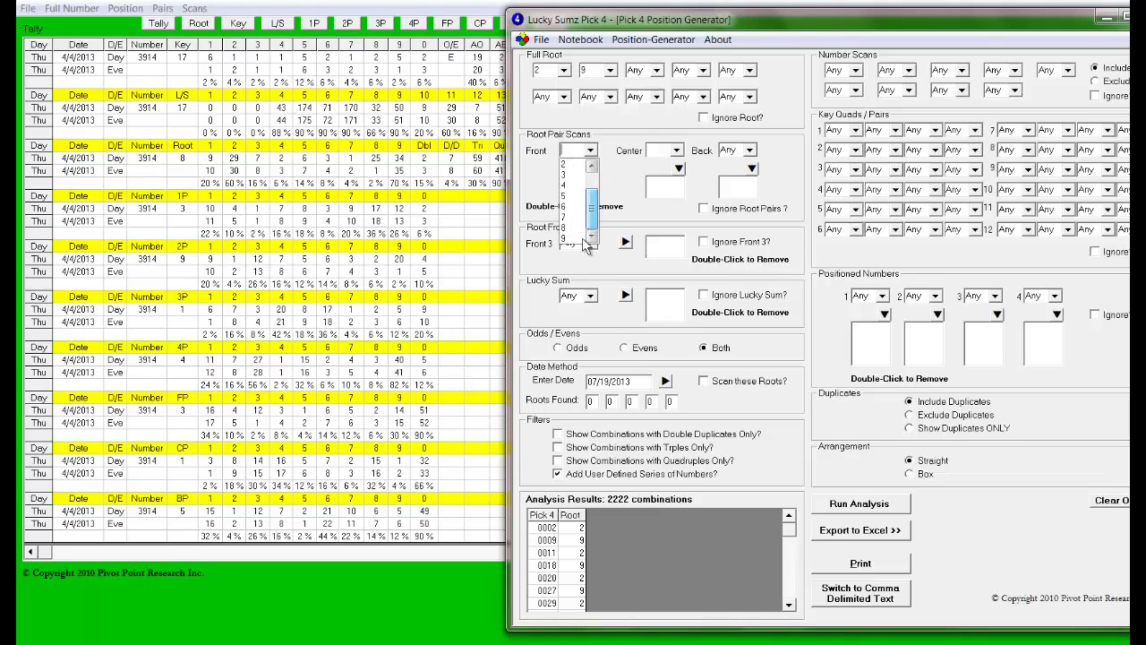
pyautogui.click(573, 242)
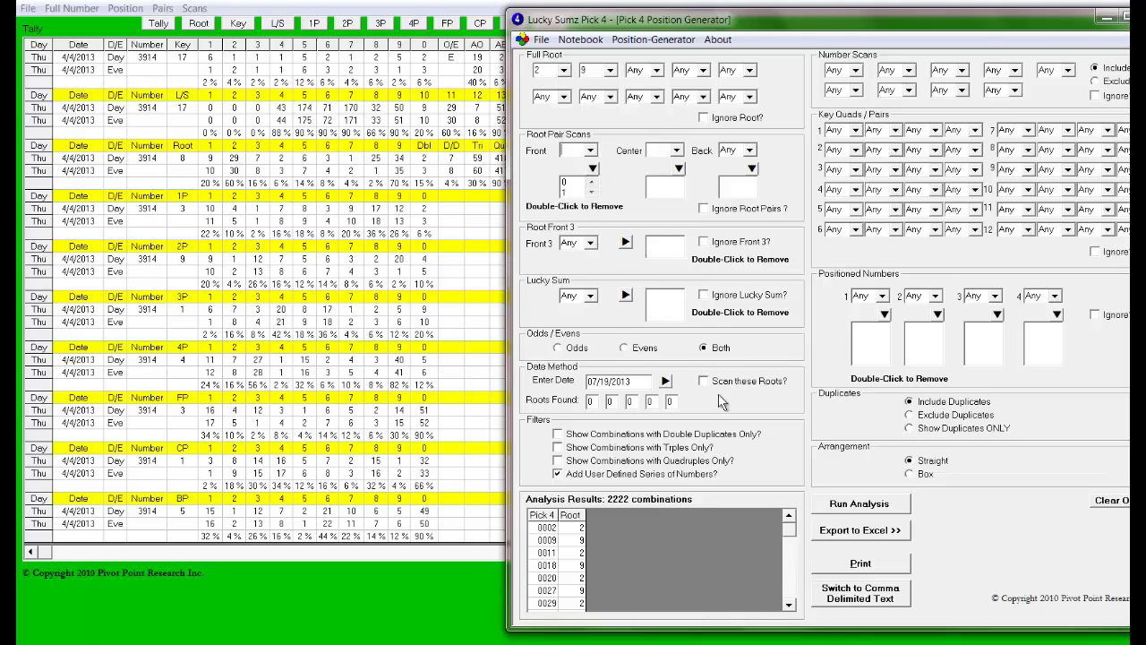
pyautogui.click(881, 506)
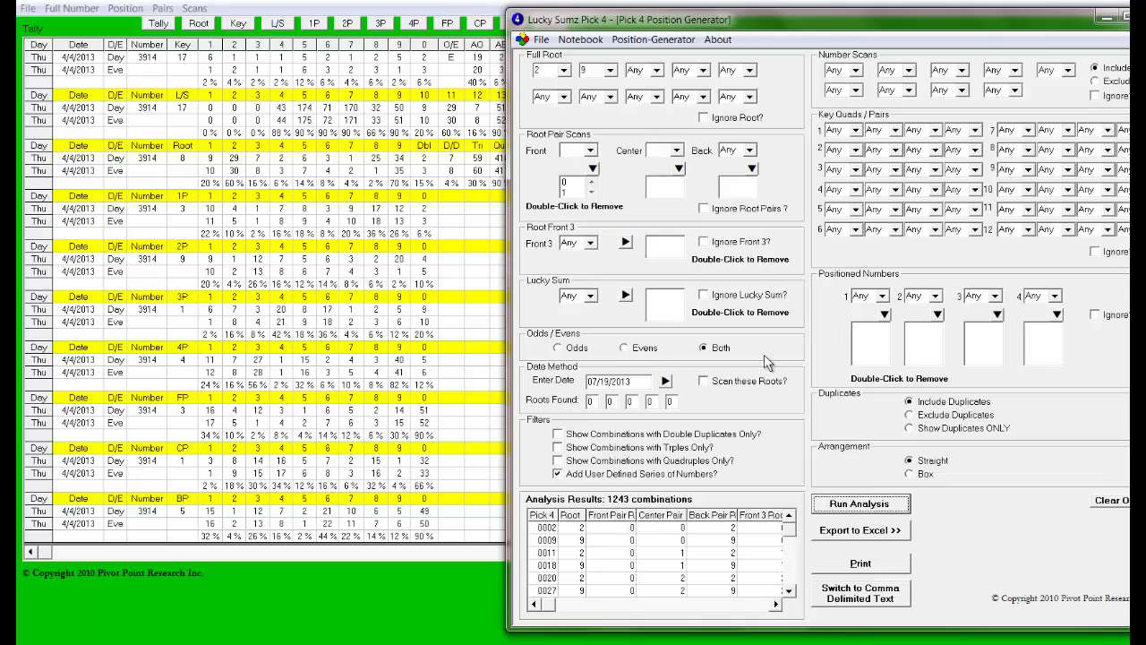
# Fill the Center root pair list with several roots, including 0, 2 and 8, and rerun the analysis
pyautogui.click(678, 153)
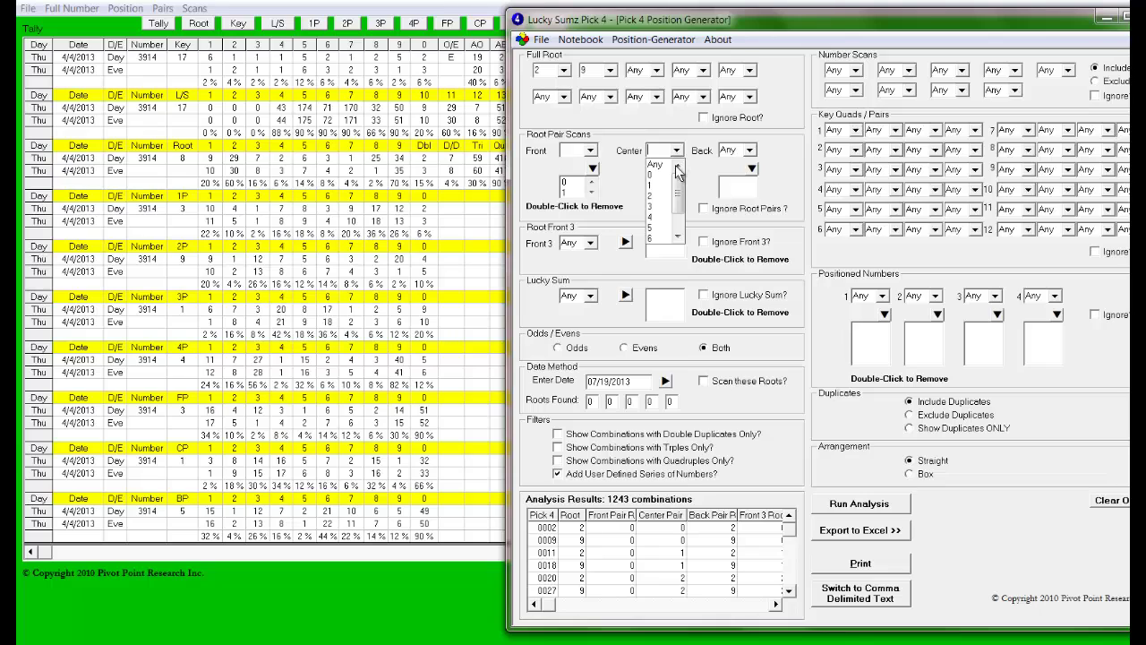
pyautogui.click(678, 177)
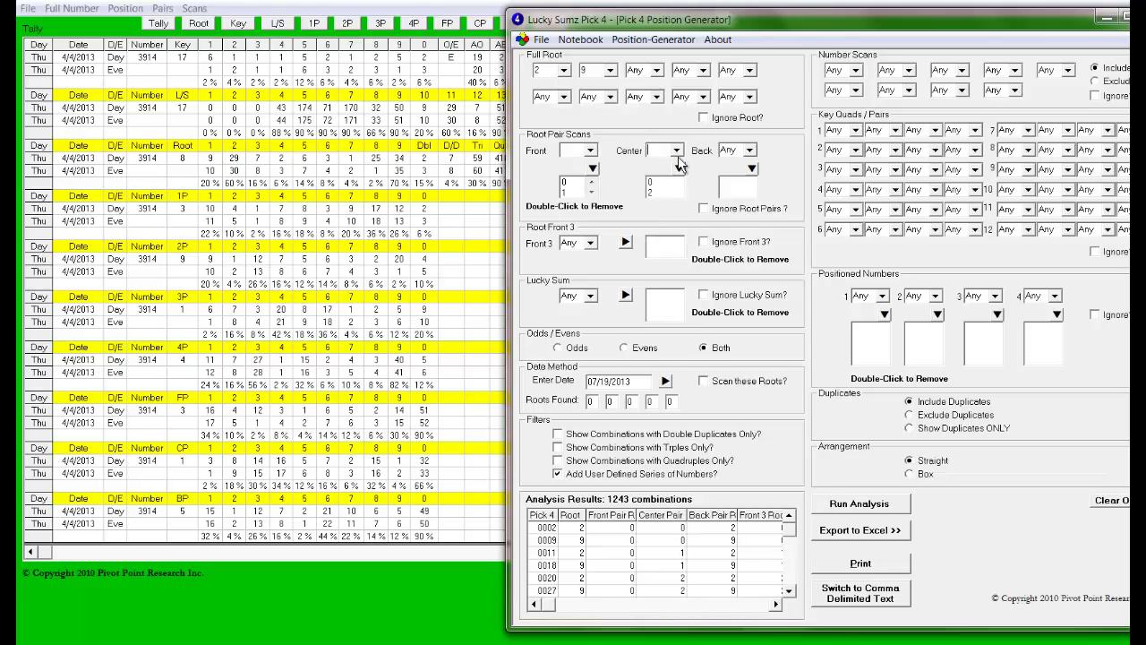
pyautogui.click(678, 150)
pyautogui.click(678, 179)
pyautogui.click(677, 149)
pyautogui.click(680, 175)
pyautogui.click(677, 150)
pyautogui.click(674, 228)
pyautogui.click(678, 151)
pyautogui.click(665, 235)
pyautogui.click(677, 150)
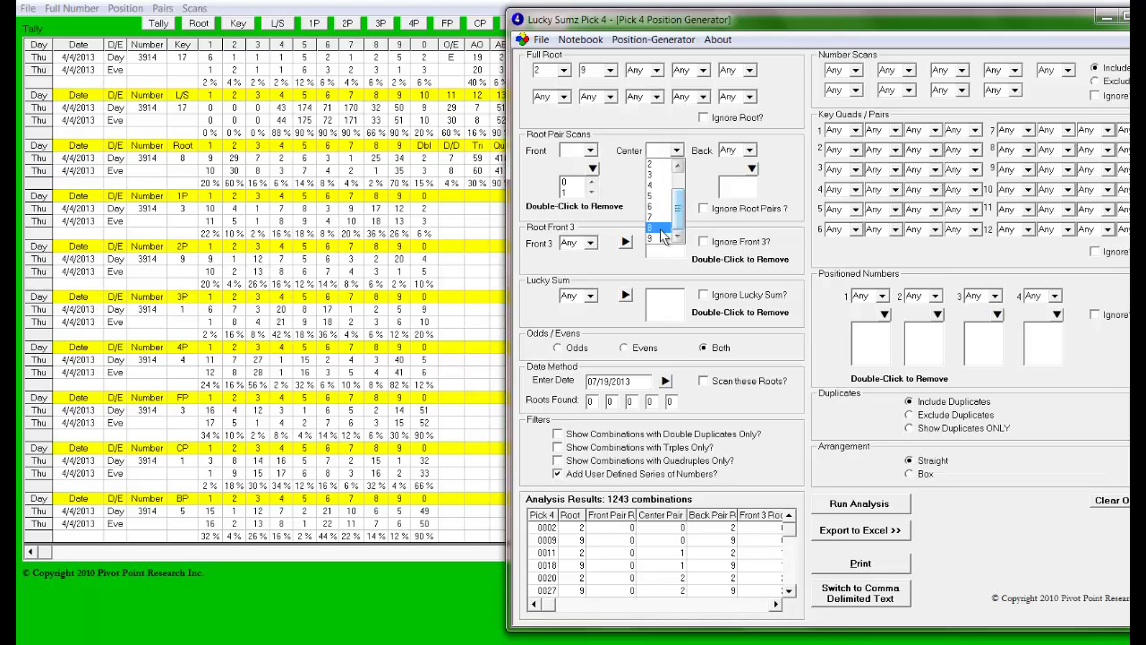
pyautogui.click(664, 234)
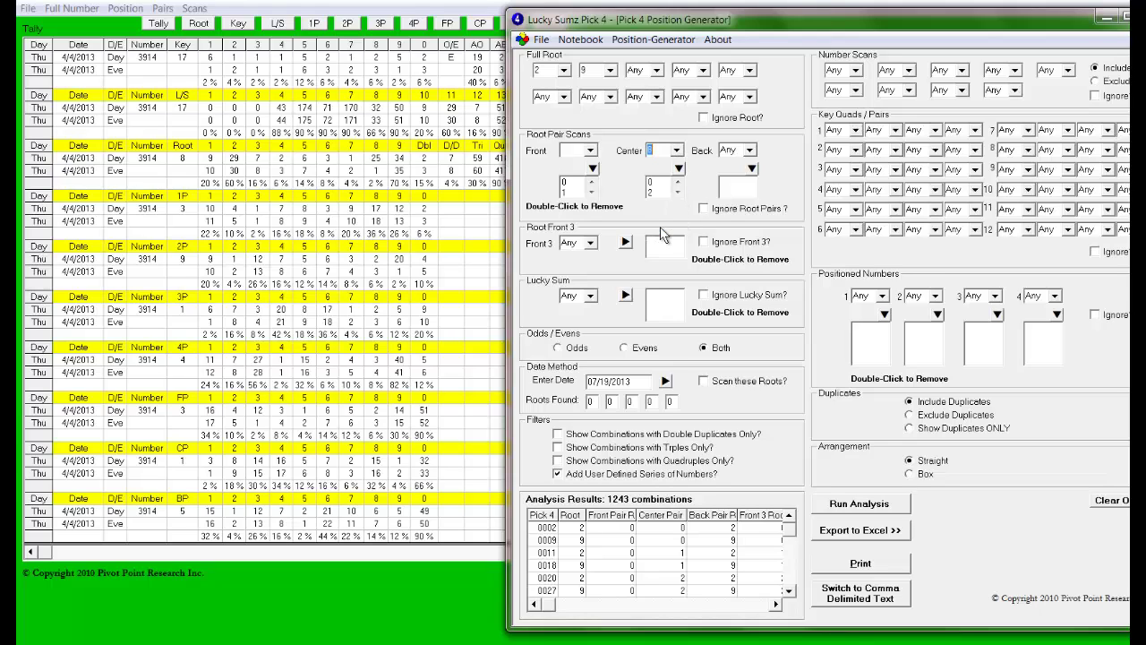
pyautogui.click(680, 170)
pyautogui.click(860, 506)
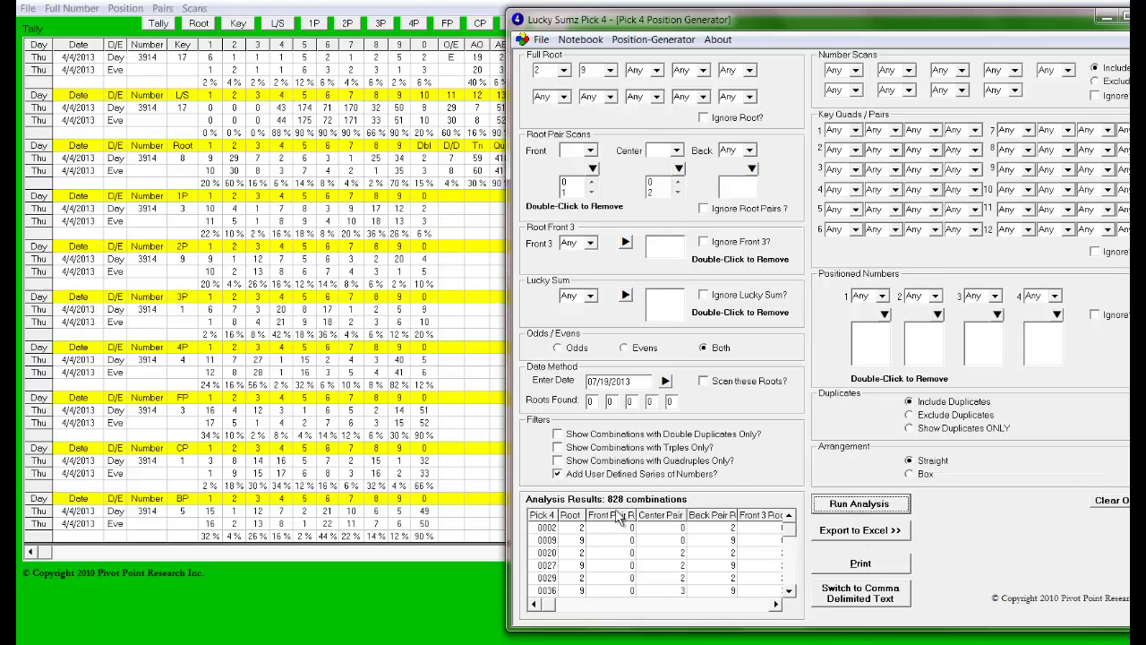
# Add 0 and 1 to the Back list of the root pair scans
pyautogui.click(750, 151)
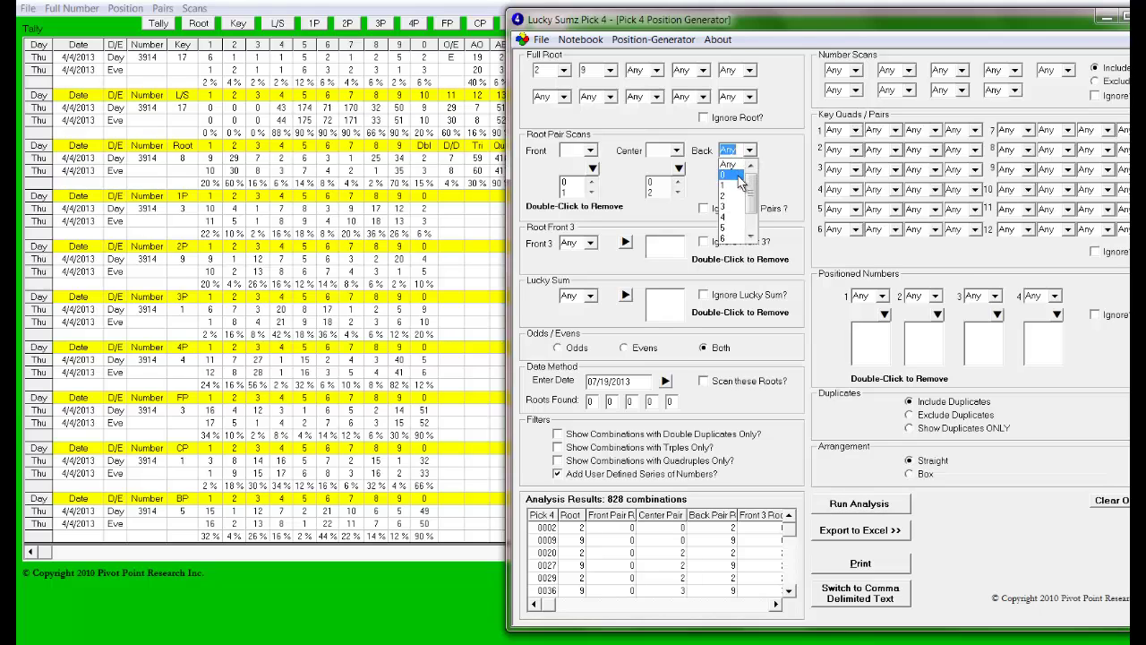
pyautogui.click(749, 173)
pyautogui.click(750, 170)
pyautogui.click(750, 150)
pyautogui.click(743, 184)
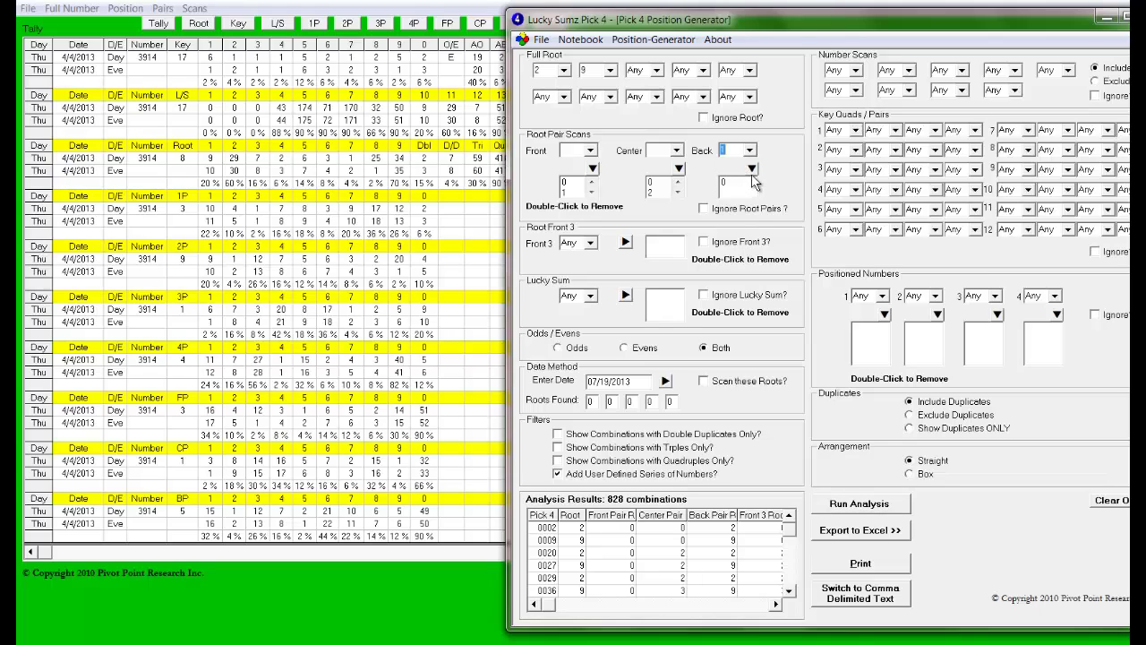
pyautogui.click(750, 168)
# Add more roots, including 8, to the Back root pair list and rerun the analysis
pyautogui.click(751, 150)
pyautogui.click(751, 151)
pyautogui.click(751, 151)
pyautogui.click(751, 151)
pyautogui.click(751, 150)
pyautogui.click(730, 226)
pyautogui.click(752, 171)
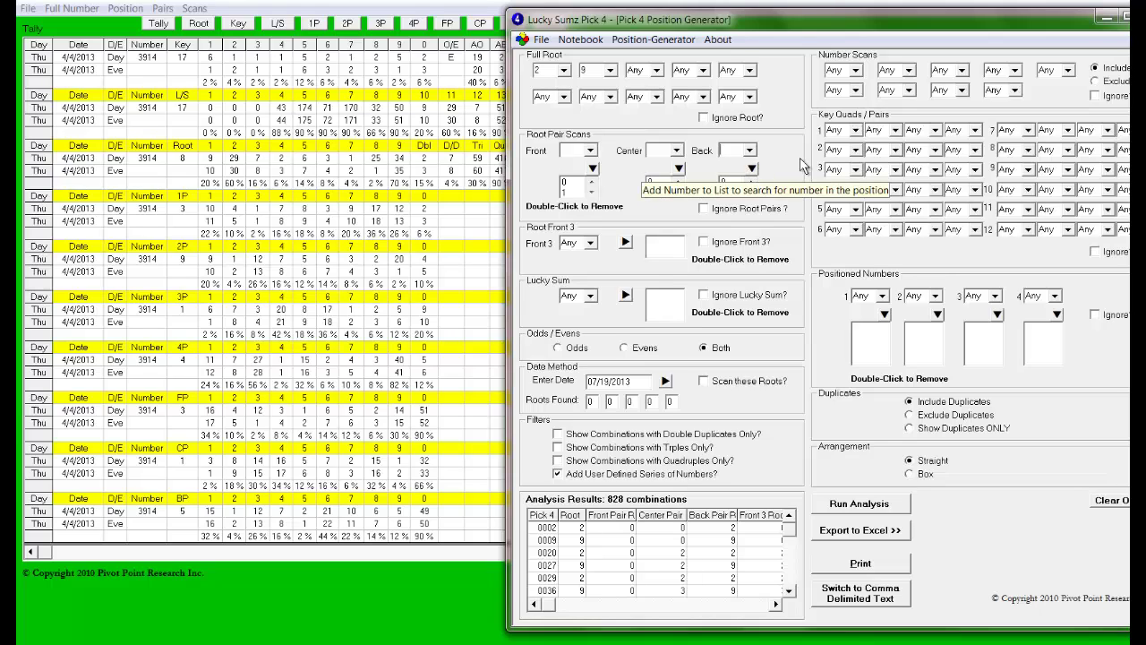
pyautogui.click(751, 150)
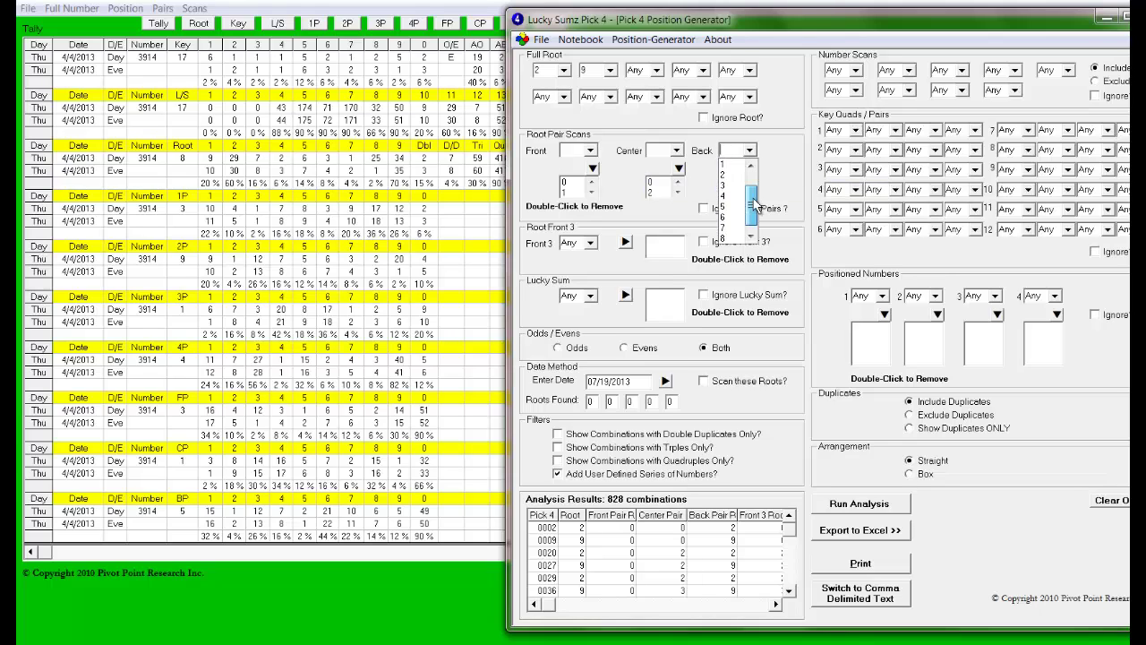
pyautogui.scroll(1, 739, 215)
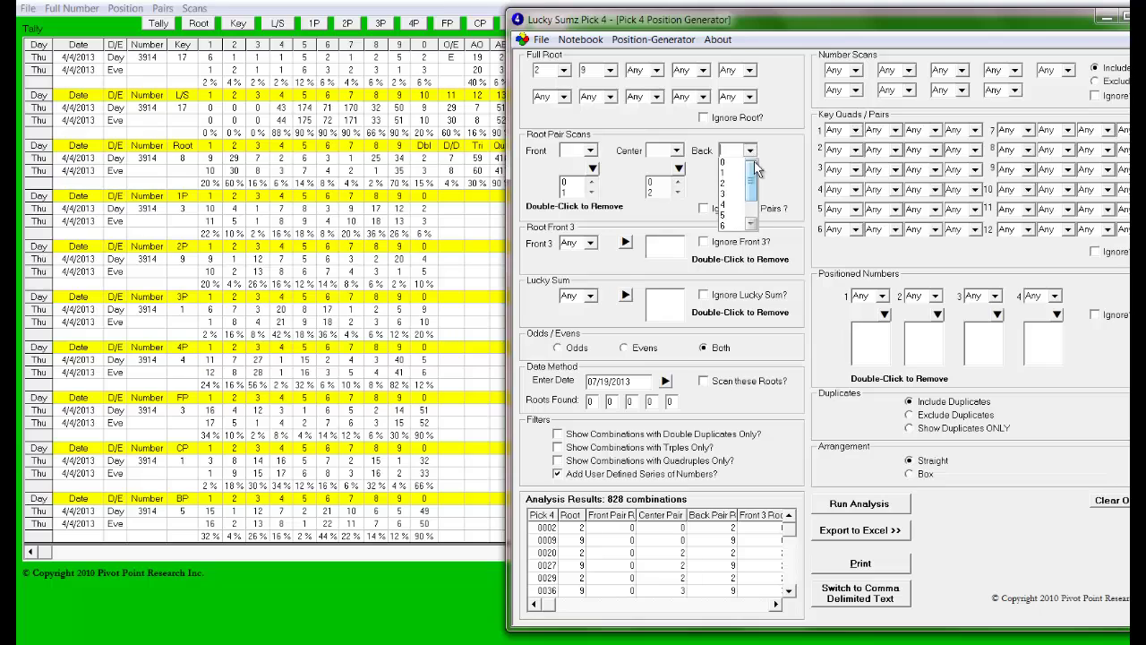
pyautogui.click(751, 150)
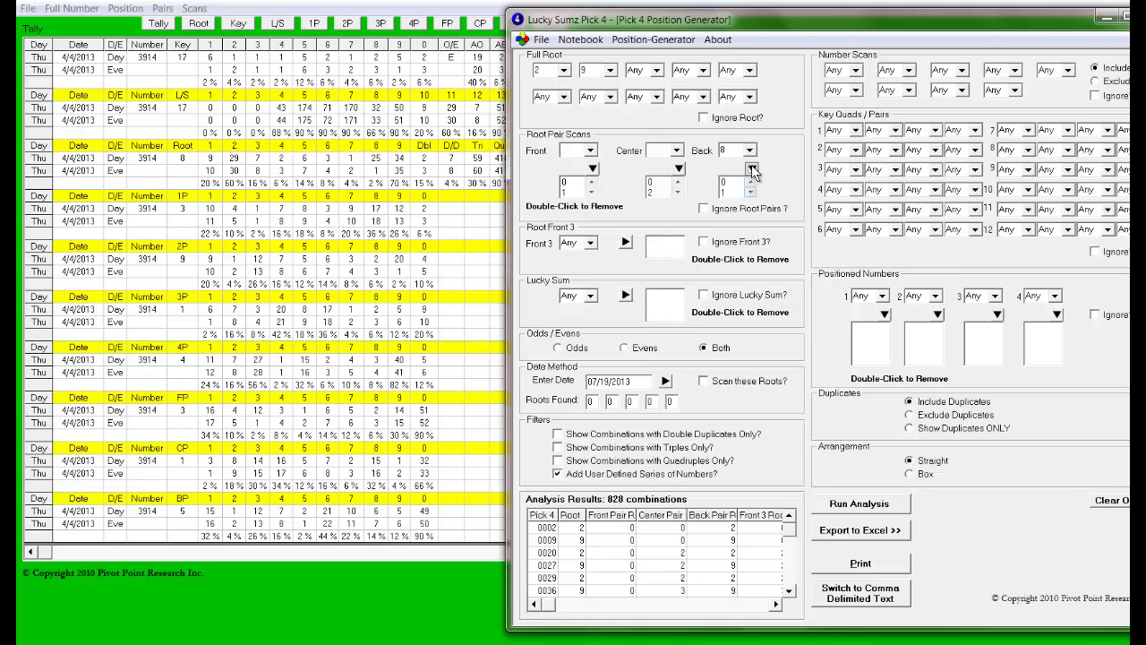
pyautogui.click(863, 504)
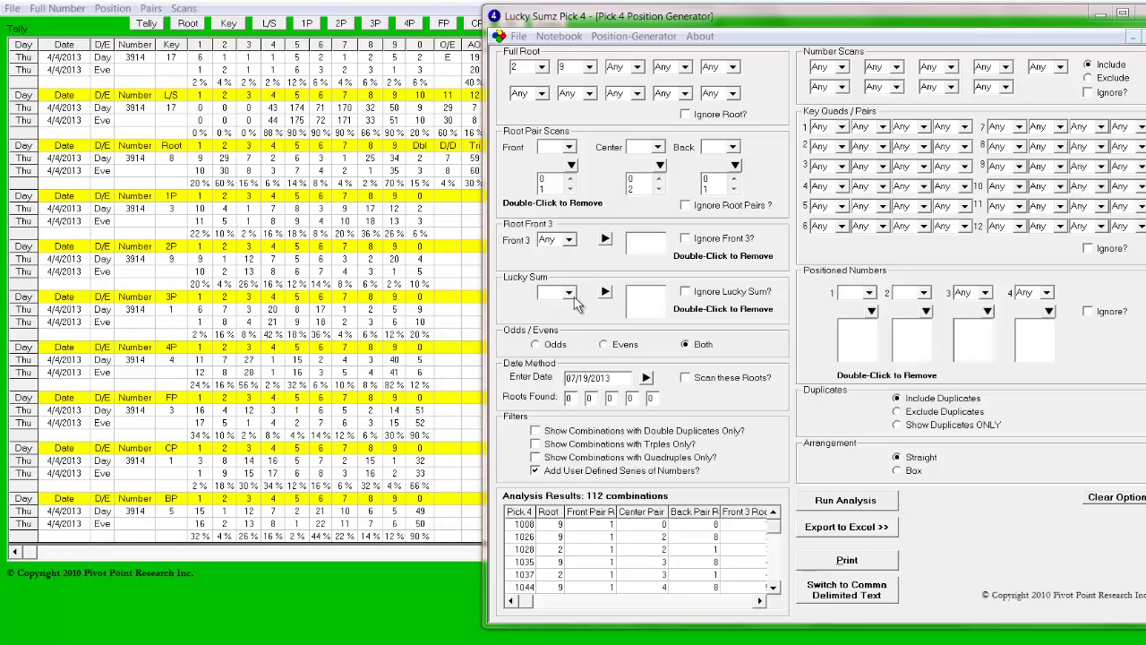
# Add the sums 9 and 18 to the Lucky Sum filter list
pyautogui.click(570, 294)
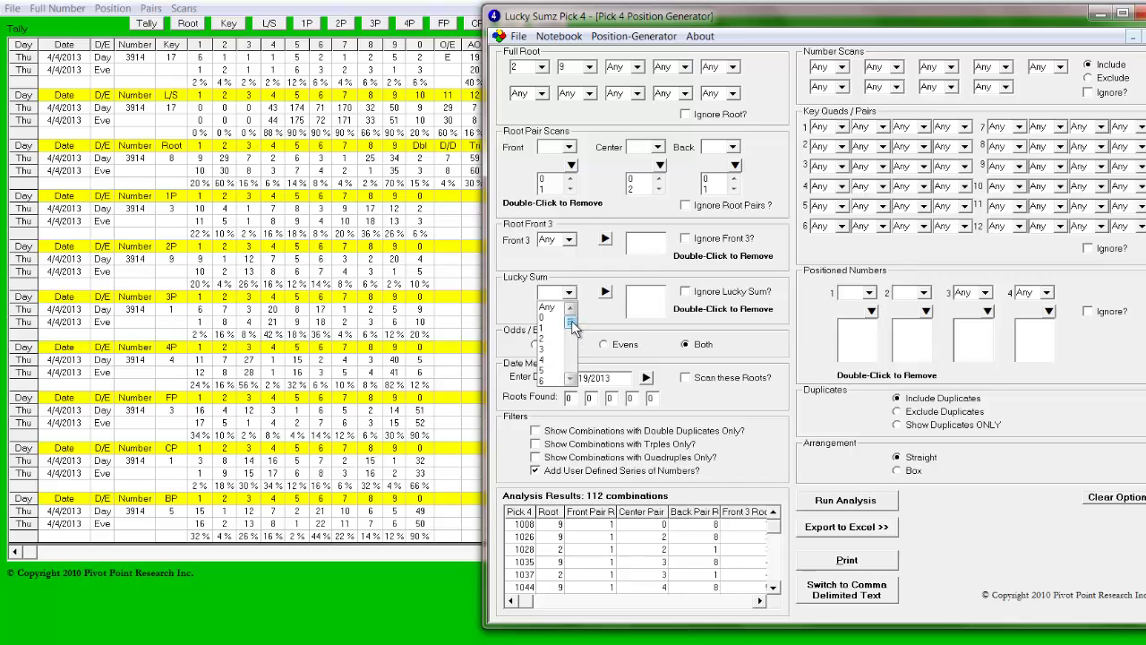
pyautogui.moveTo(572, 321); pyautogui.dragTo(573, 336)
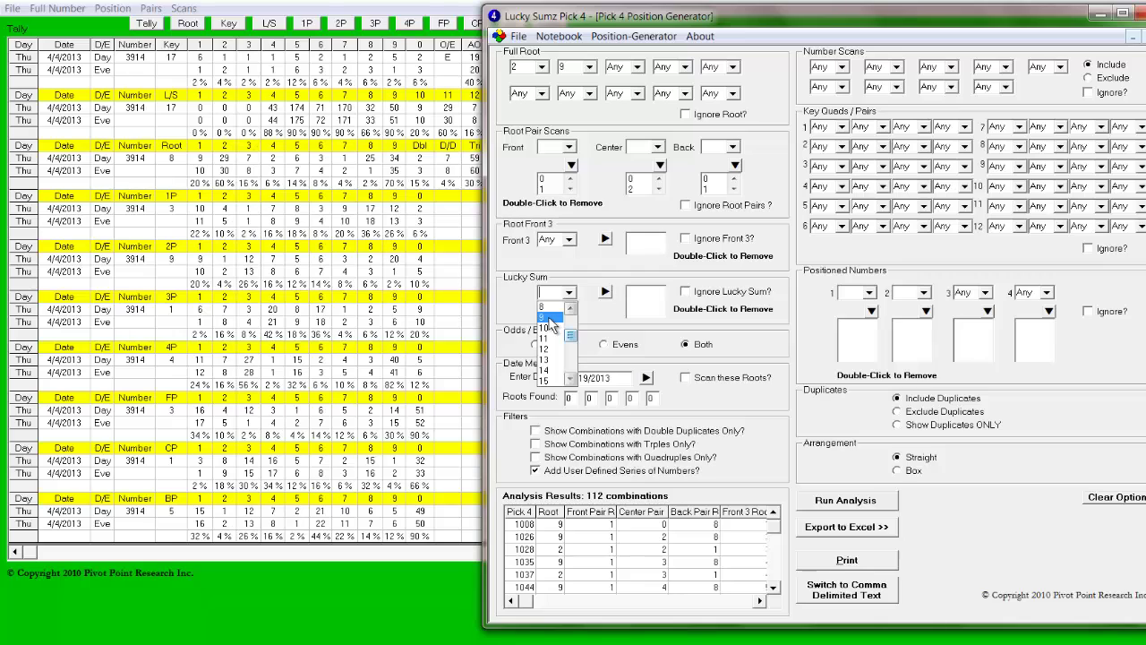
pyautogui.click(551, 321)
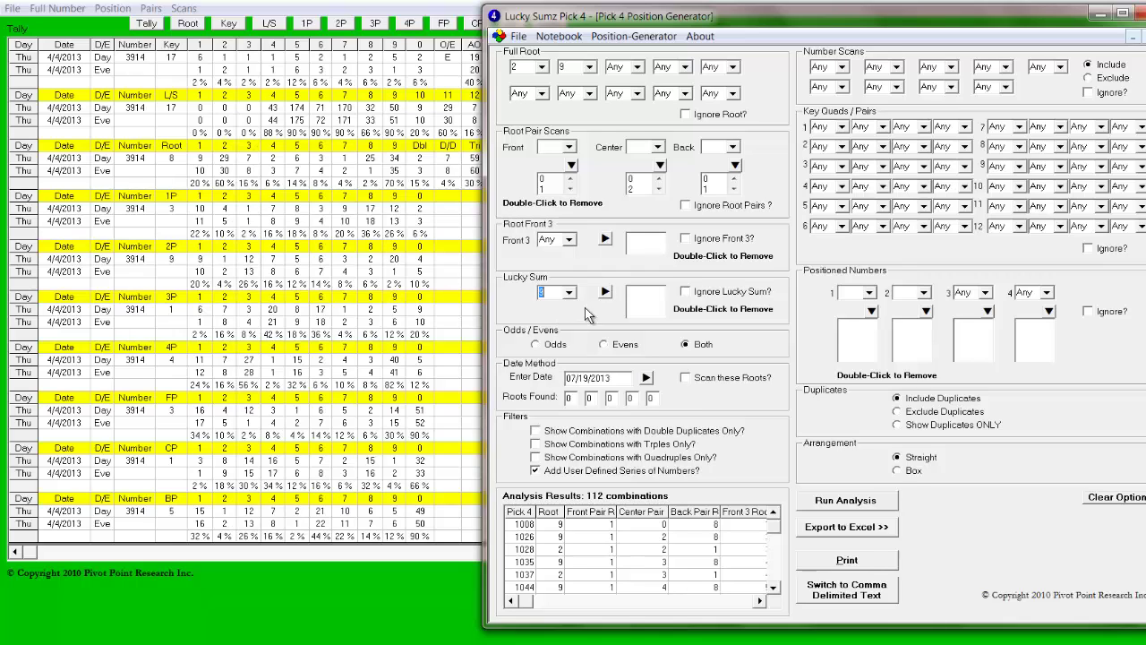
pyautogui.click(605, 292)
pyautogui.click(568, 293)
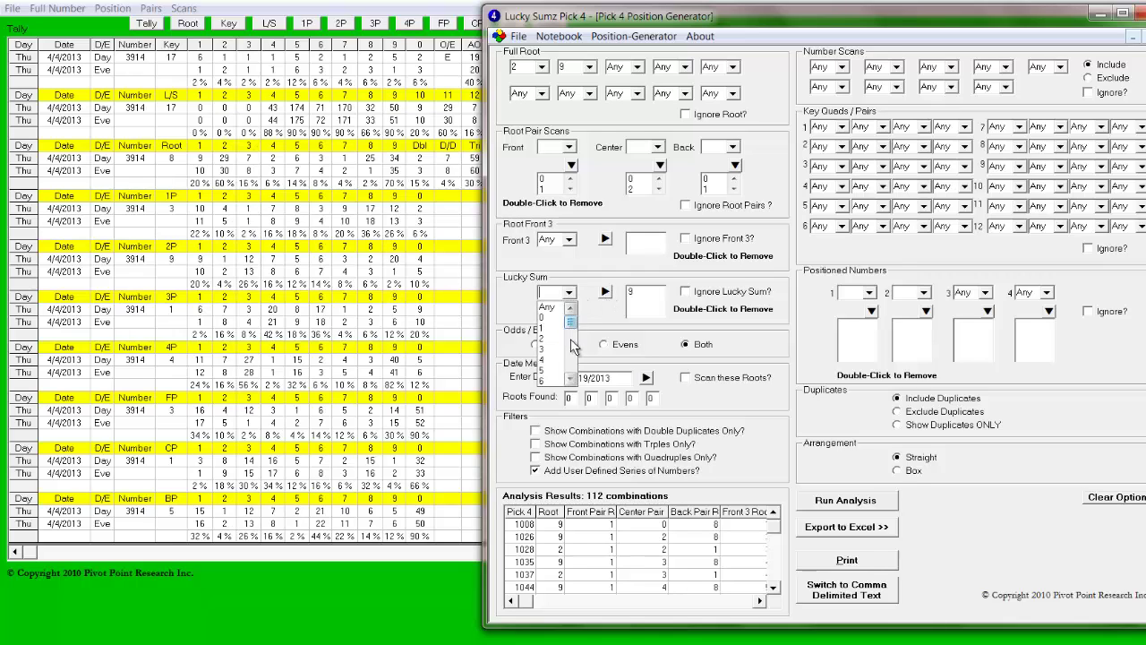
pyautogui.click(571, 379)
pyautogui.click(571, 380)
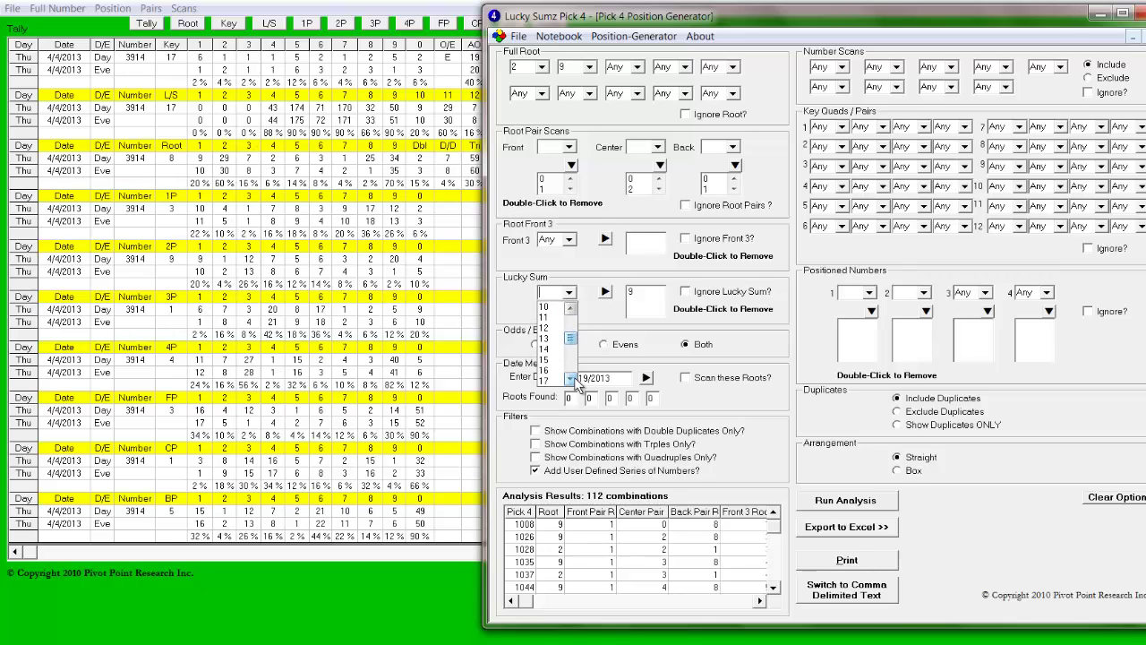
pyautogui.click(570, 379)
pyautogui.click(546, 380)
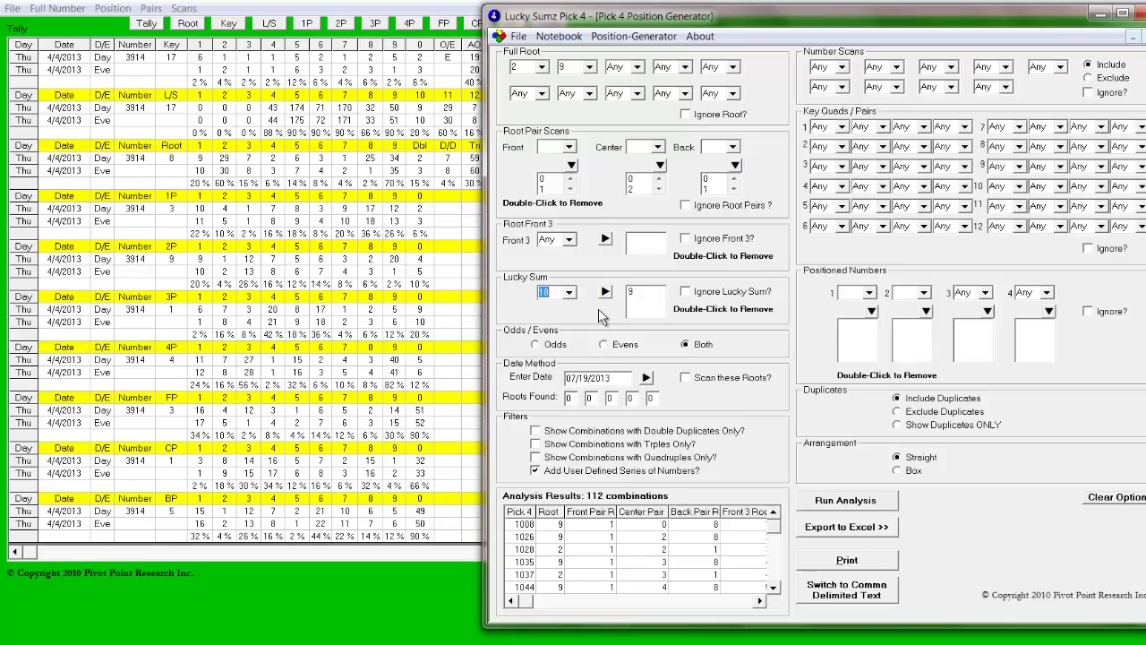
pyautogui.click(605, 292)
# Add the sum 27 to the Lucky Sum filter list
pyautogui.click(568, 292)
pyautogui.moveTo(571, 315); pyautogui.dragTo(570, 367)
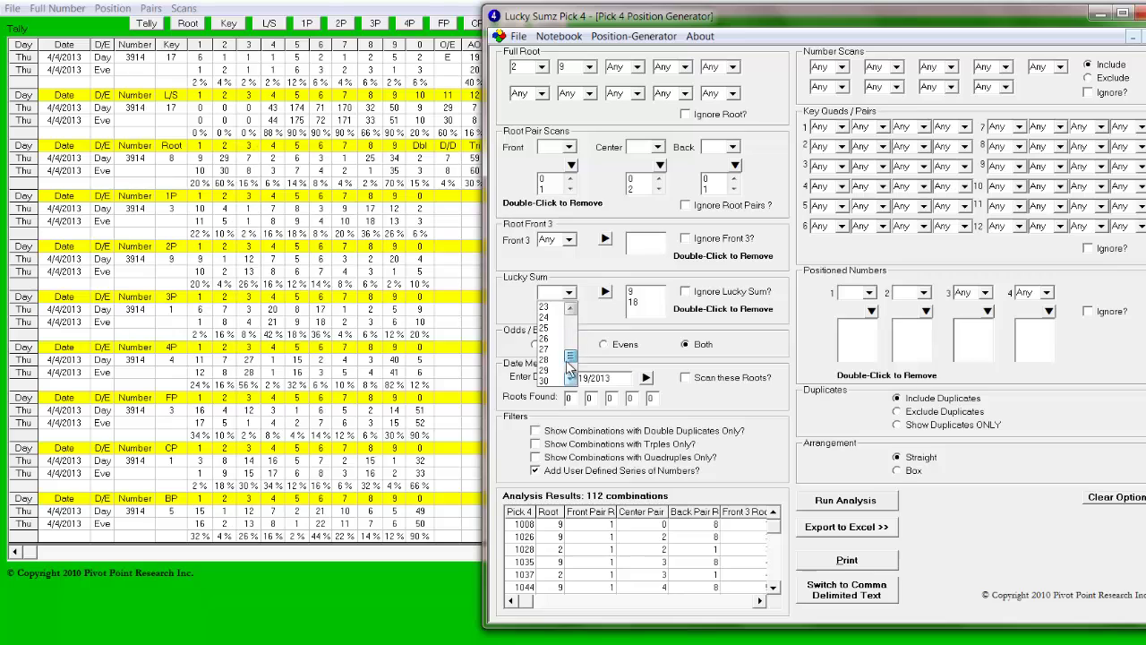
pyautogui.click(546, 349)
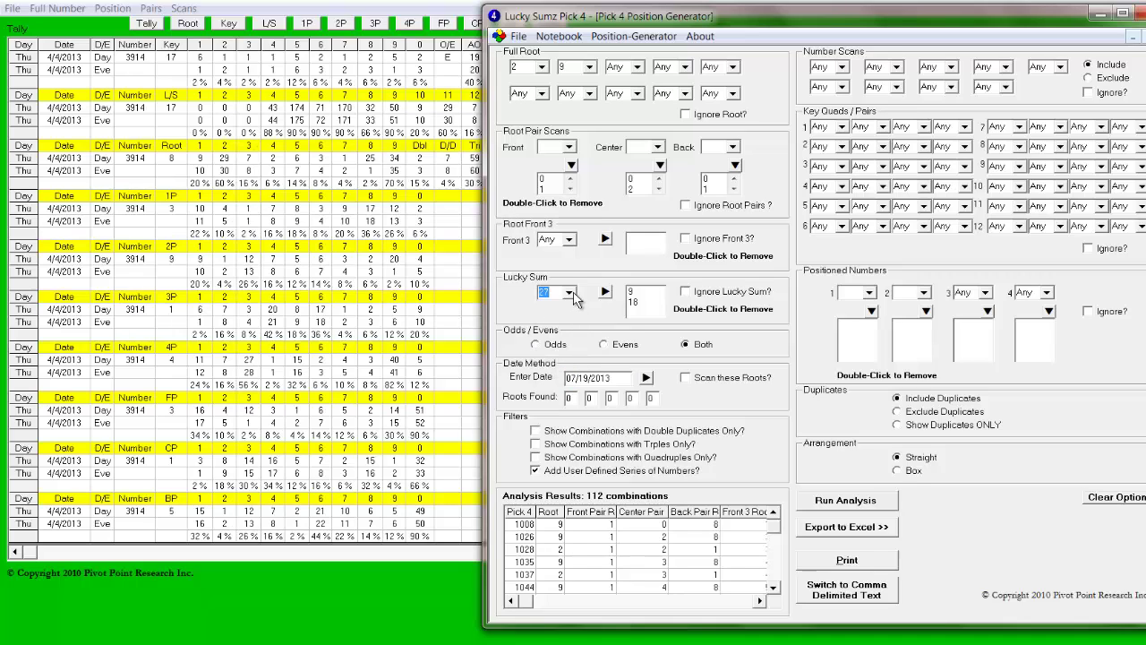
pyautogui.click(606, 294)
# Add the sum 11 and one further, higher sum to the Lucky Sum filter list
pyautogui.click(567, 294)
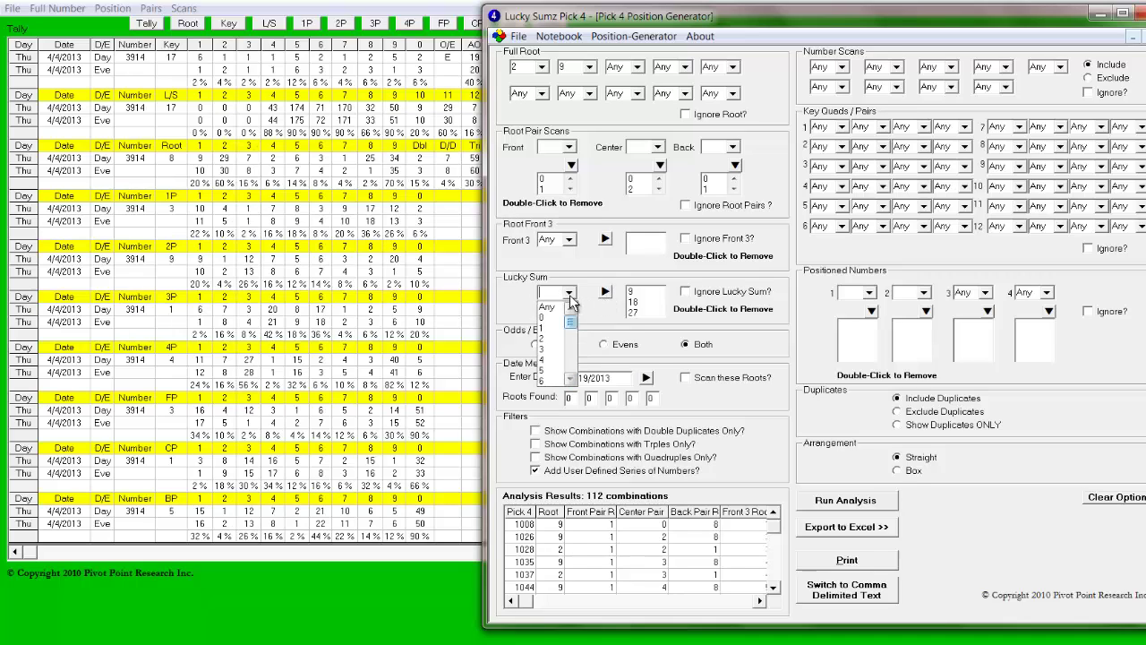
pyautogui.click(570, 379)
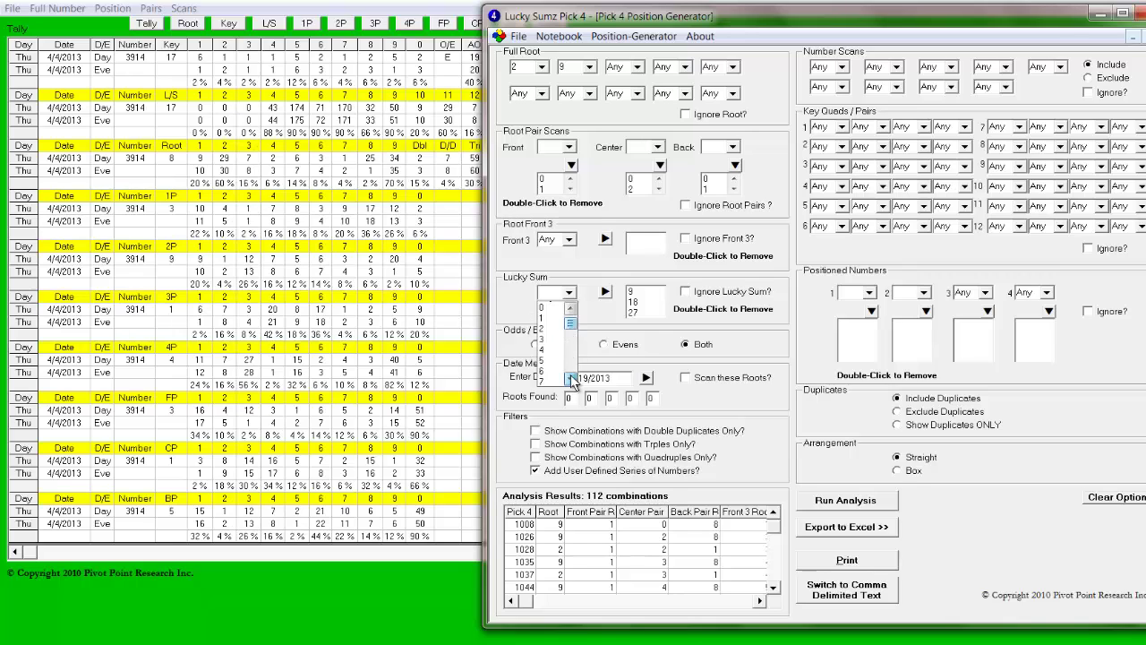
pyautogui.click(548, 367)
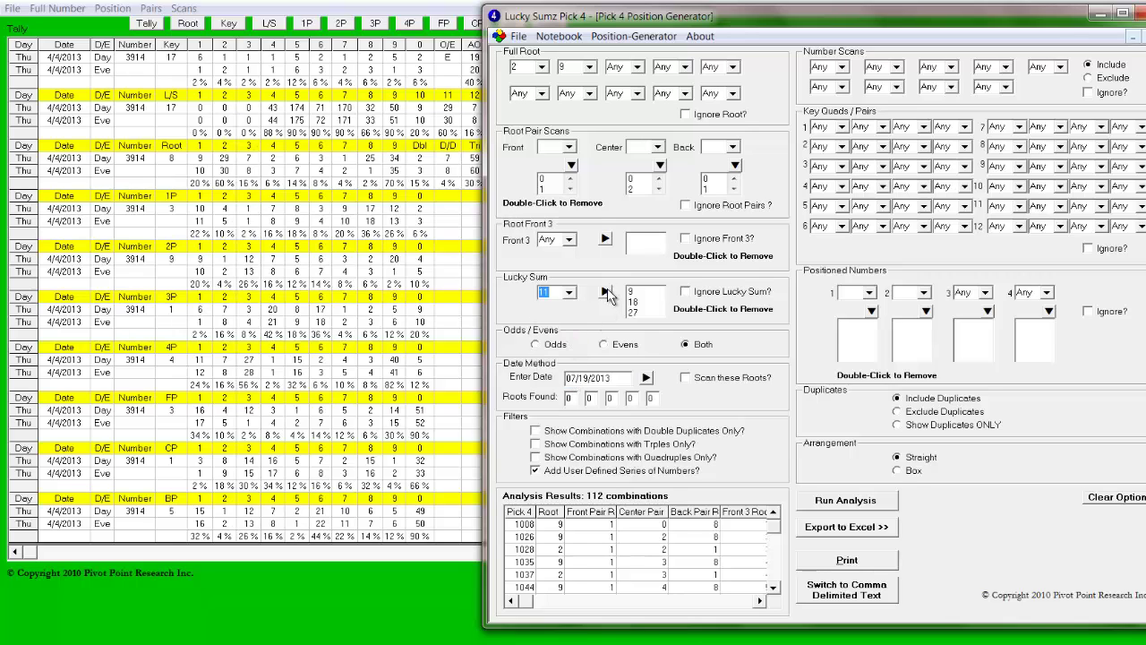
pyautogui.click(605, 292)
pyautogui.click(568, 293)
pyautogui.click(570, 379)
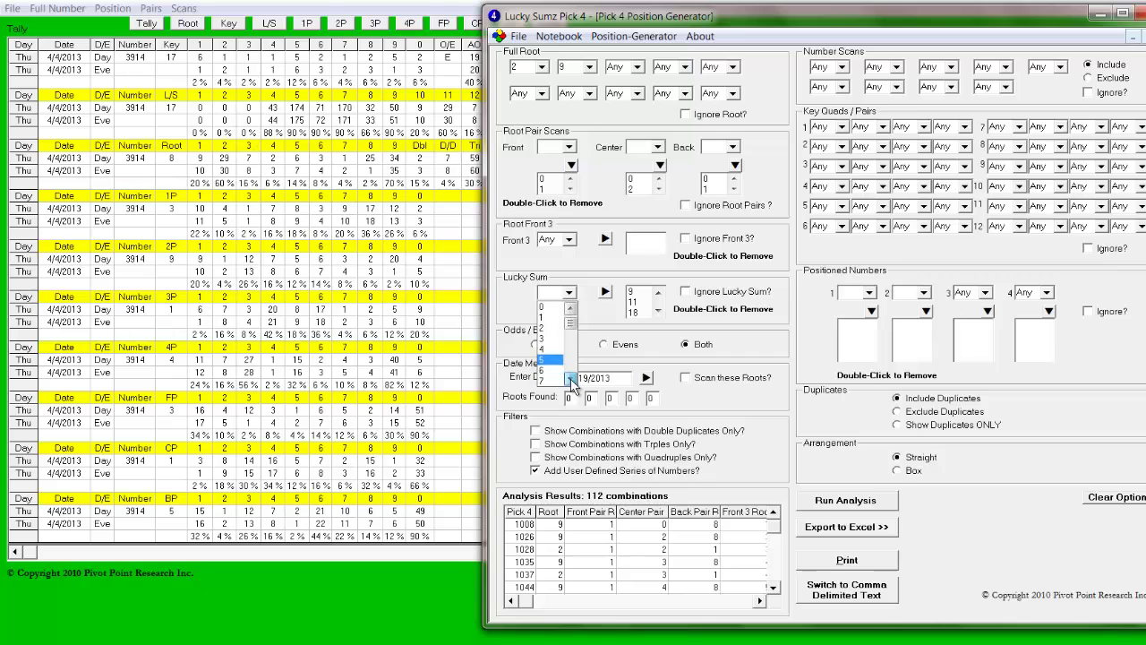
pyautogui.click(571, 379)
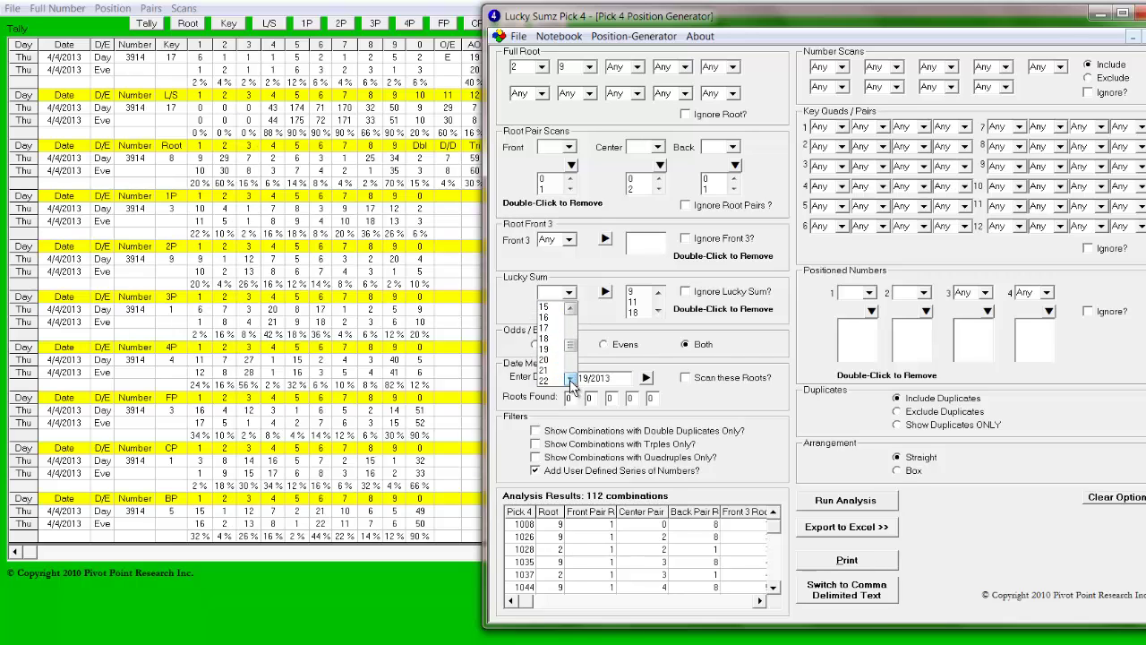
pyautogui.click(548, 375)
pyautogui.click(606, 293)
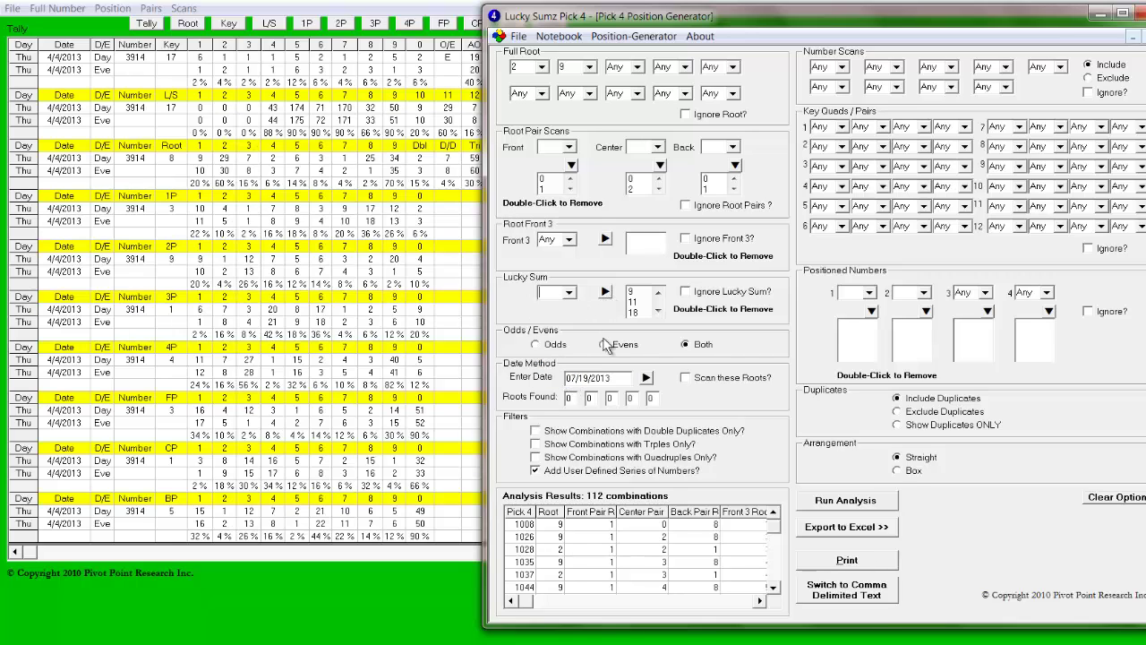
# Rerun the analysis with the chosen lucky sums, and add 1, 4 and 5 to the Positioned Numbers list for position 1
pyautogui.click(849, 502)
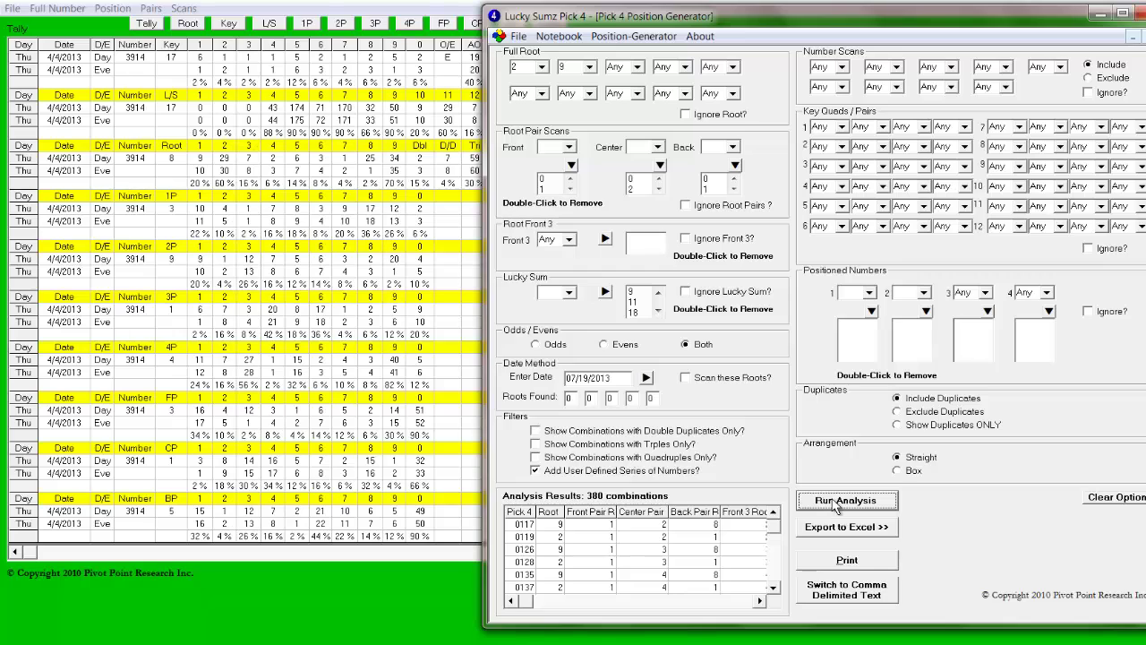
pyautogui.click(869, 293)
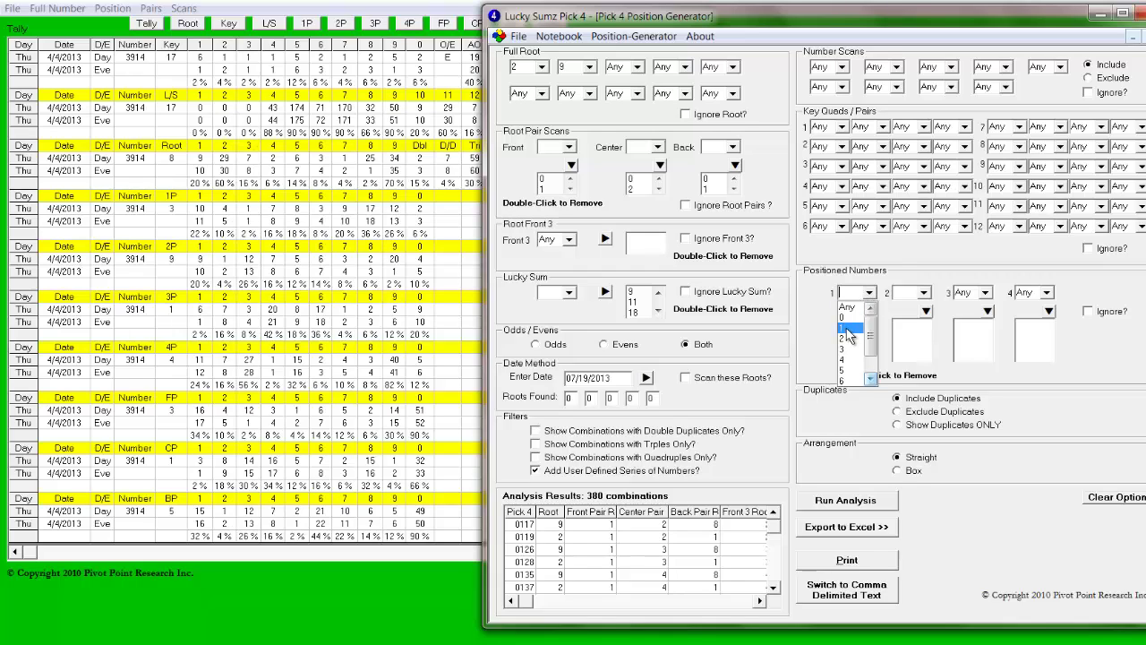
pyautogui.click(846, 327)
pyautogui.click(869, 293)
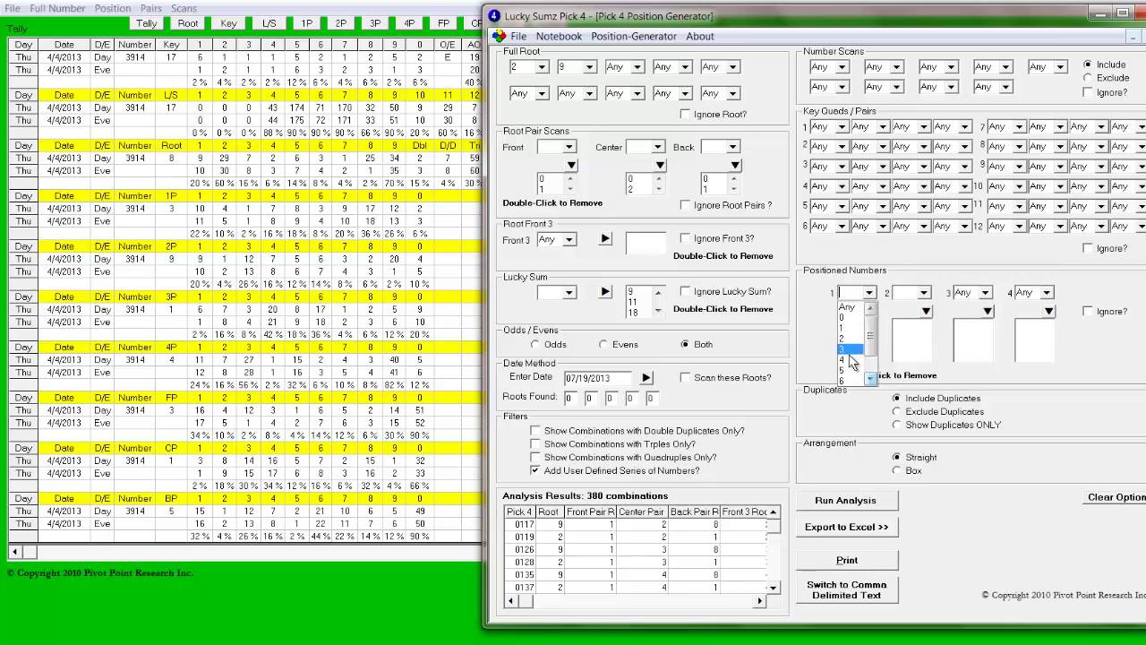
pyautogui.click(850, 369)
pyautogui.click(870, 295)
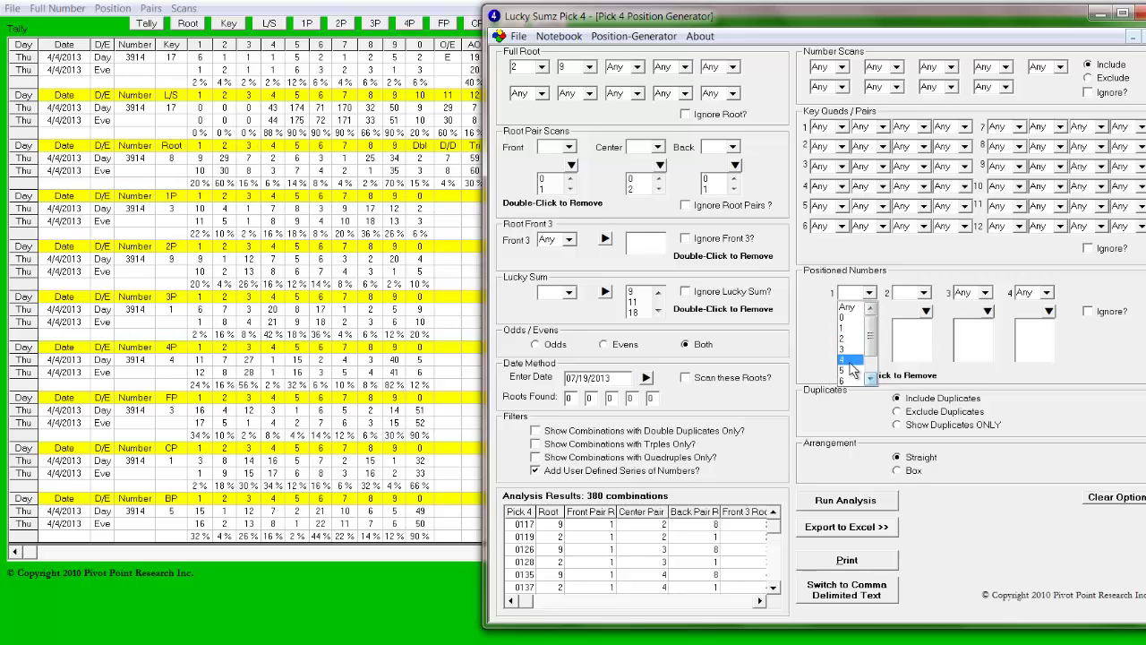
pyautogui.click(847, 358)
# Add 7, 8 and one further number to the position 1 list and rerun the analysis
pyautogui.click(869, 296)
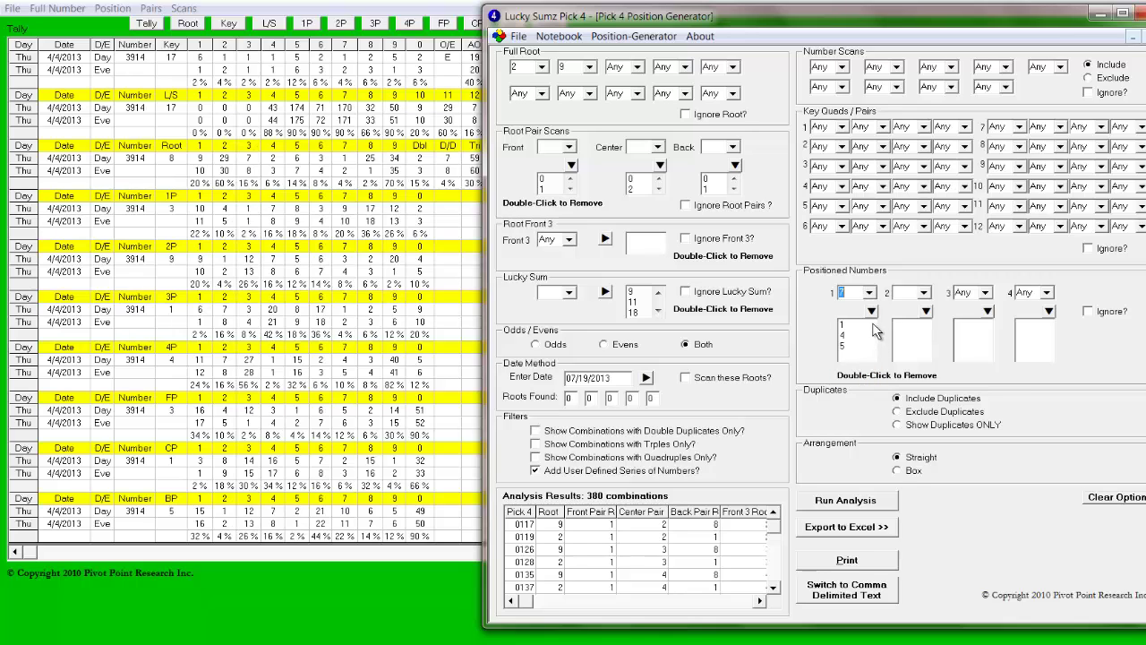
pyautogui.click(870, 308)
pyautogui.click(869, 380)
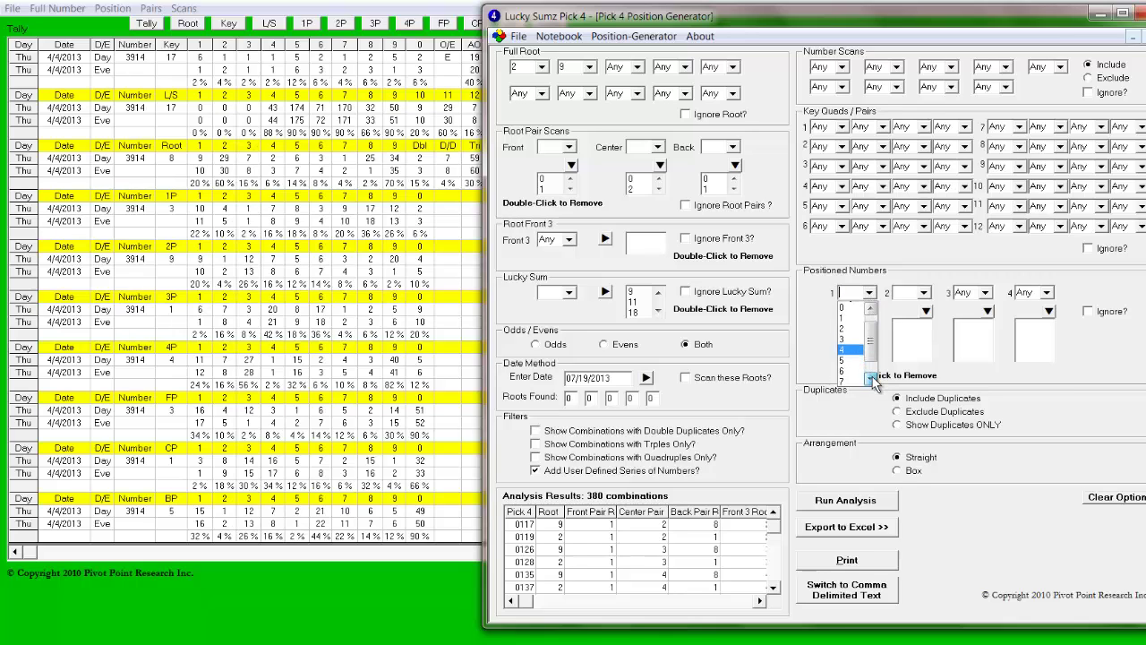
pyautogui.click(870, 379)
pyautogui.click(851, 370)
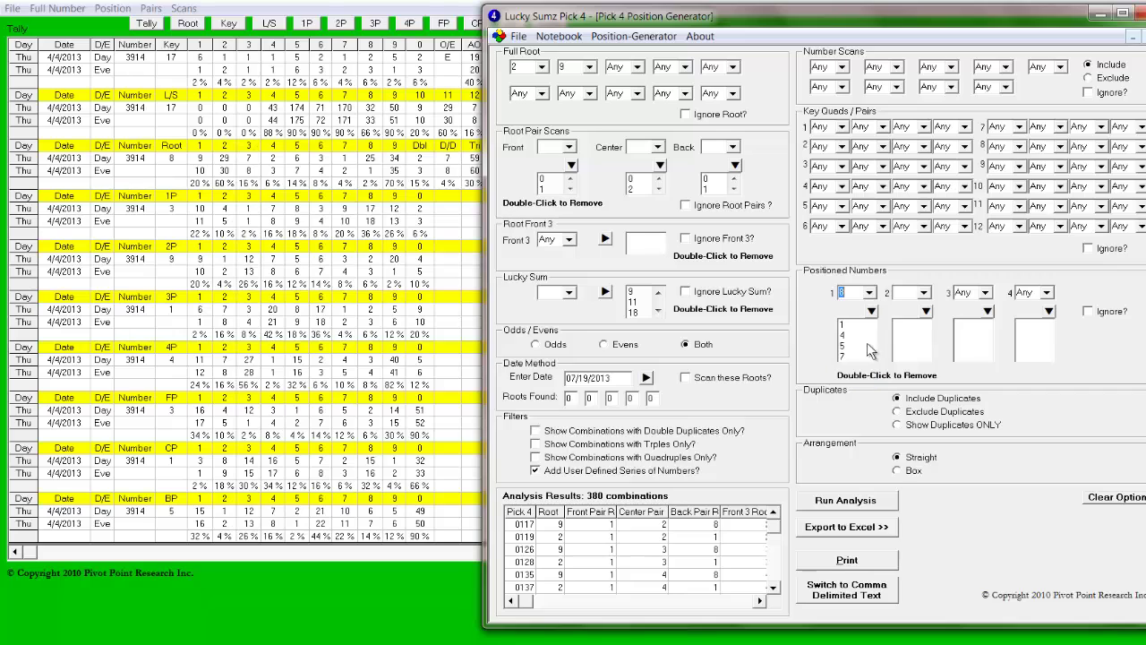
pyautogui.click(869, 292)
pyautogui.click(848, 384)
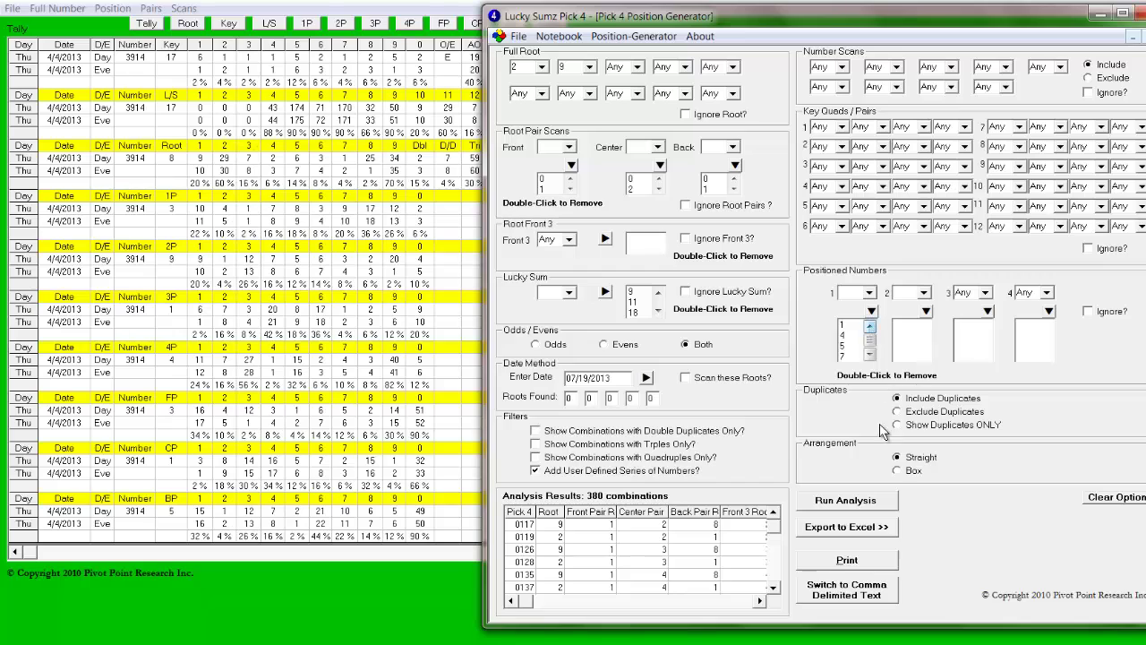
pyautogui.click(854, 502)
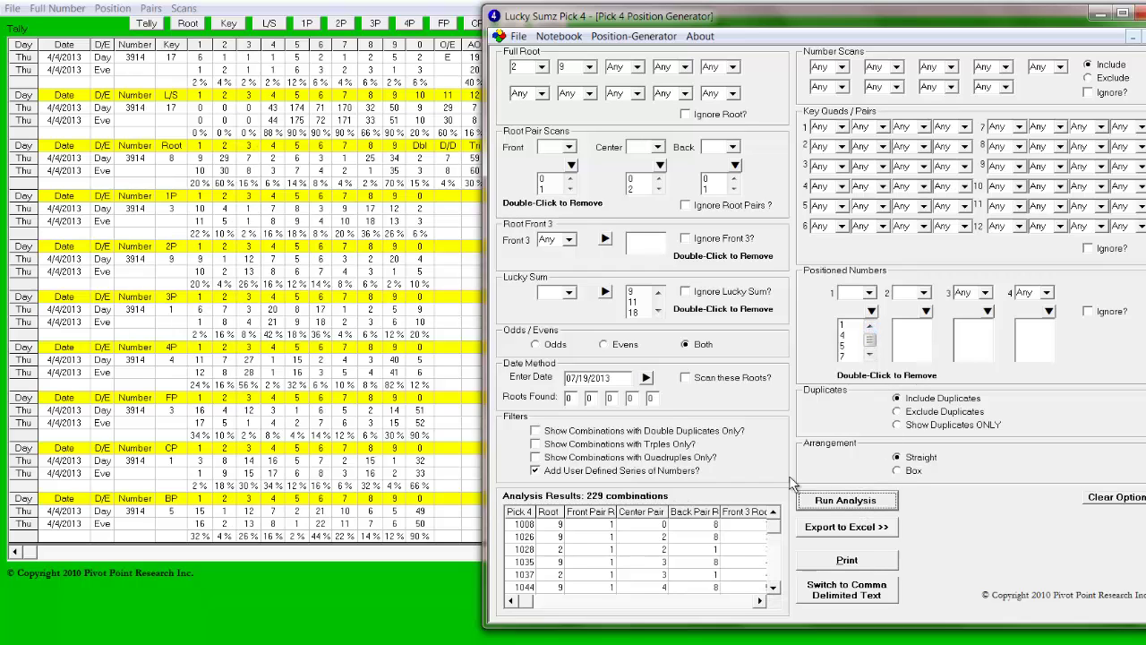
# Add 1, 3 and 4 to the Positioned Numbers list for position 2
pyautogui.click(927, 294)
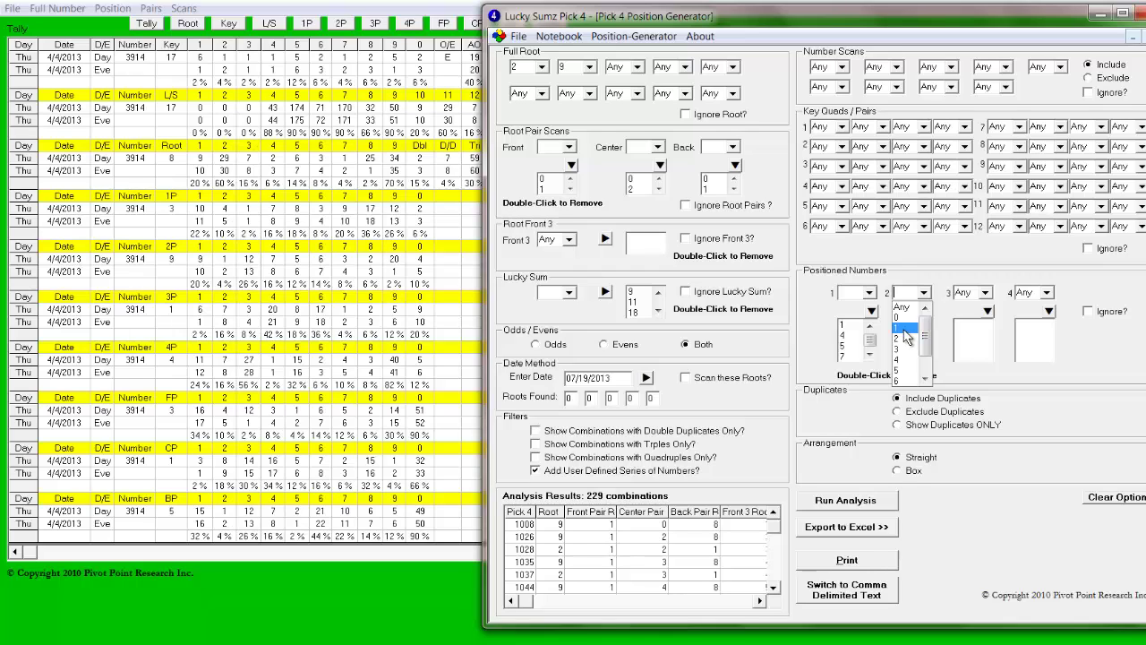
pyautogui.click(904, 329)
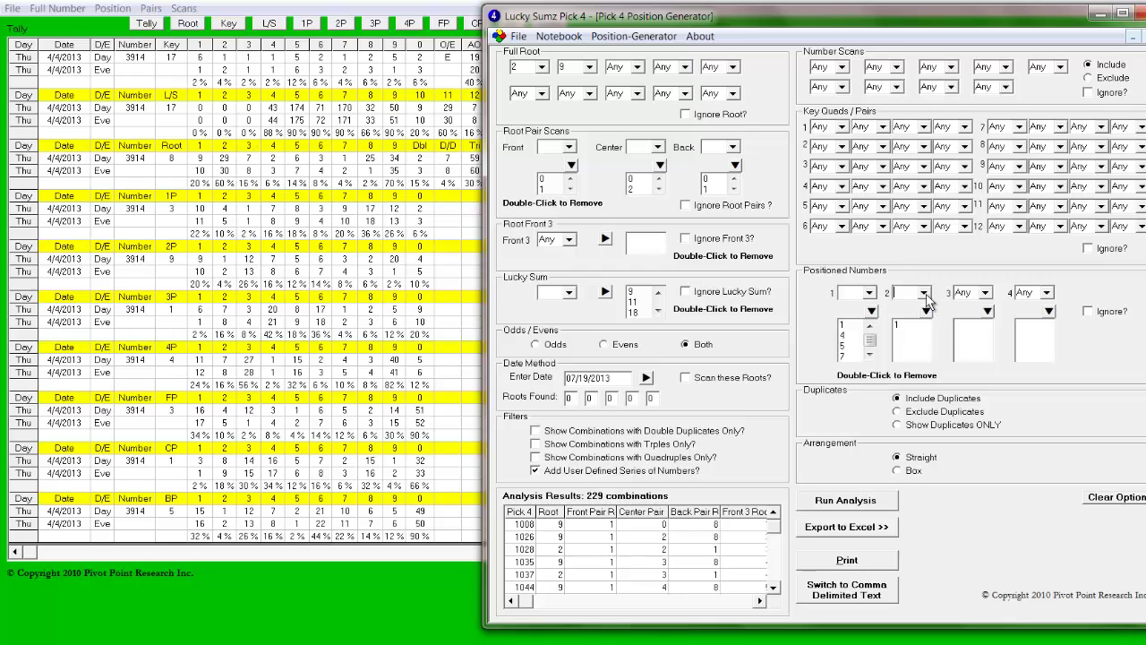
pyautogui.click(924, 294)
pyautogui.click(912, 353)
pyautogui.click(925, 294)
pyautogui.click(912, 366)
# Add 5, 0 and one further number to the position 2 list and rerun the analysis
pyautogui.click(924, 295)
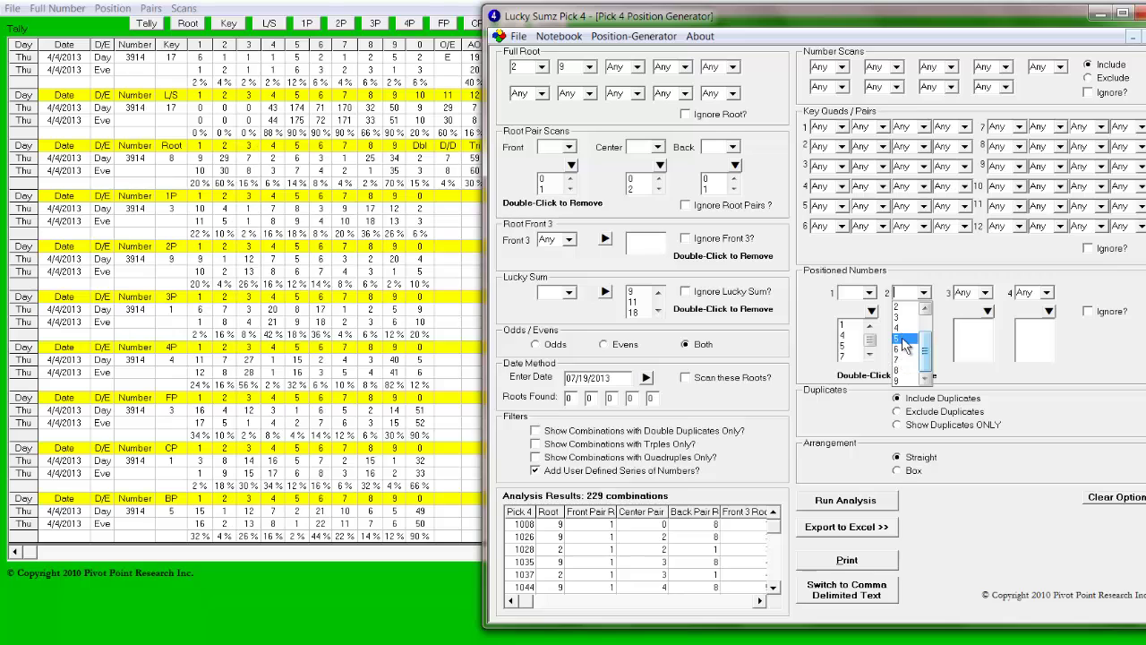
pyautogui.click(905, 340)
pyautogui.click(925, 294)
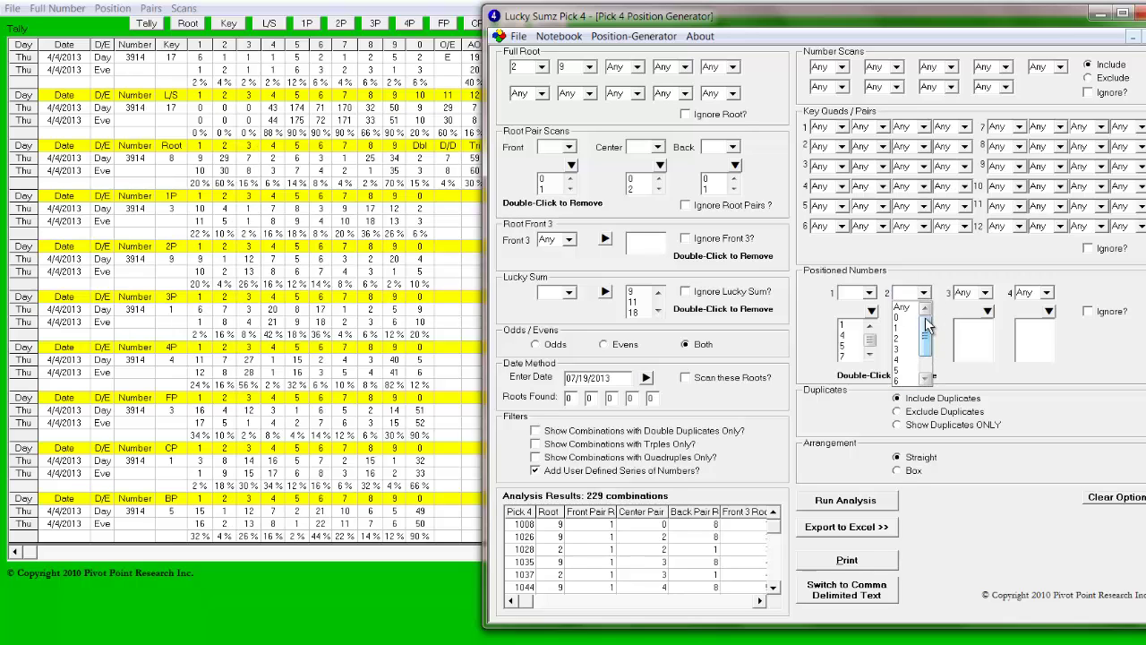
pyautogui.scroll(-1, 927, 327)
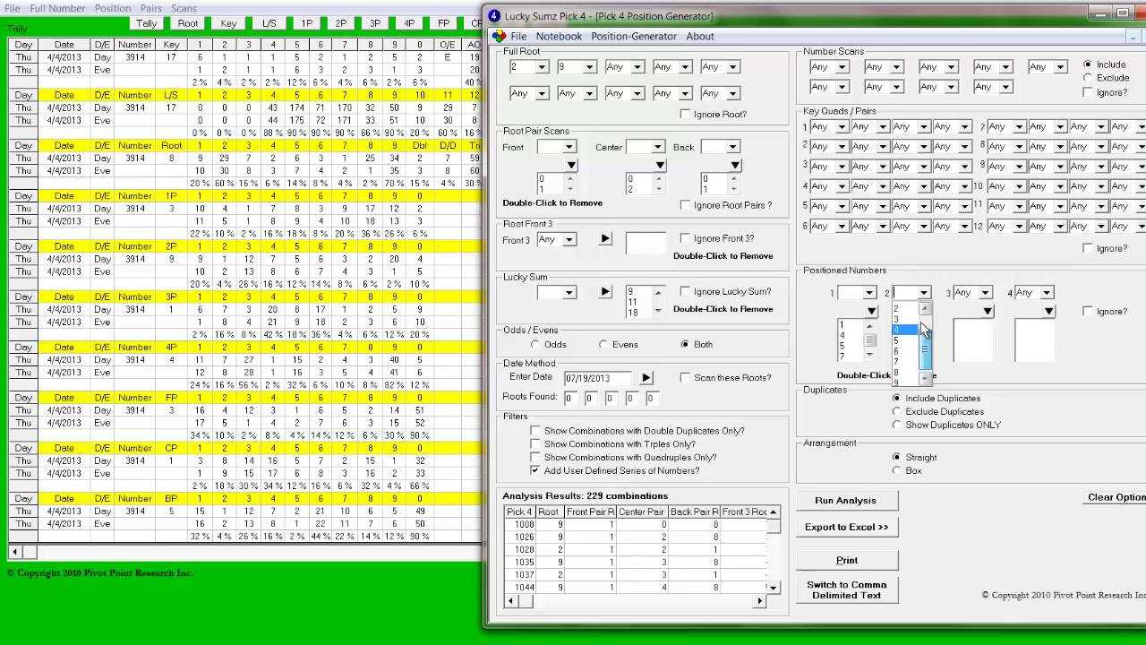
pyautogui.click(907, 329)
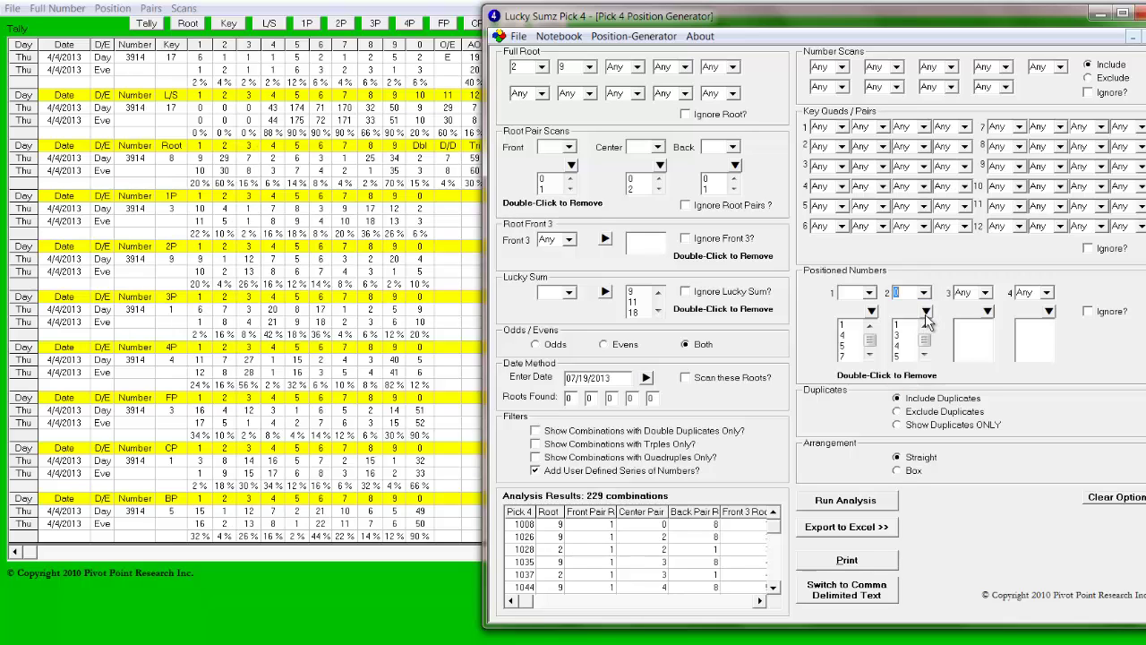
pyautogui.click(876, 500)
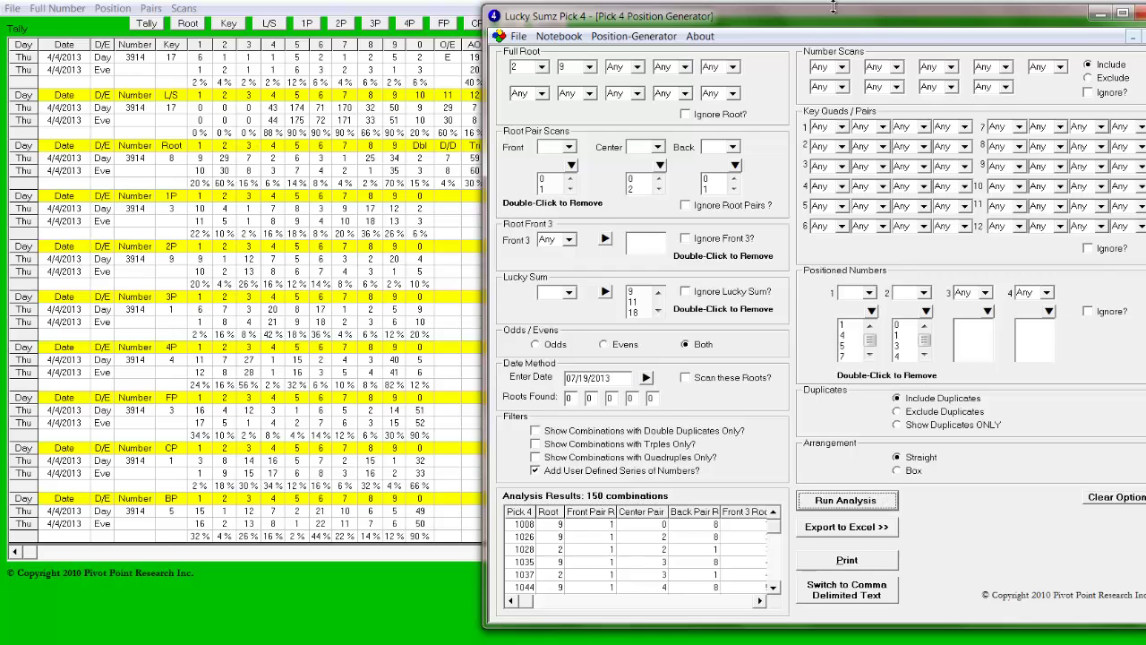
# Uncover the tally's doubles percentages, set the generator to exclude duplicates and rerun the analysis
pyautogui.moveTo(857, 9); pyautogui.dragTo(939, 32)
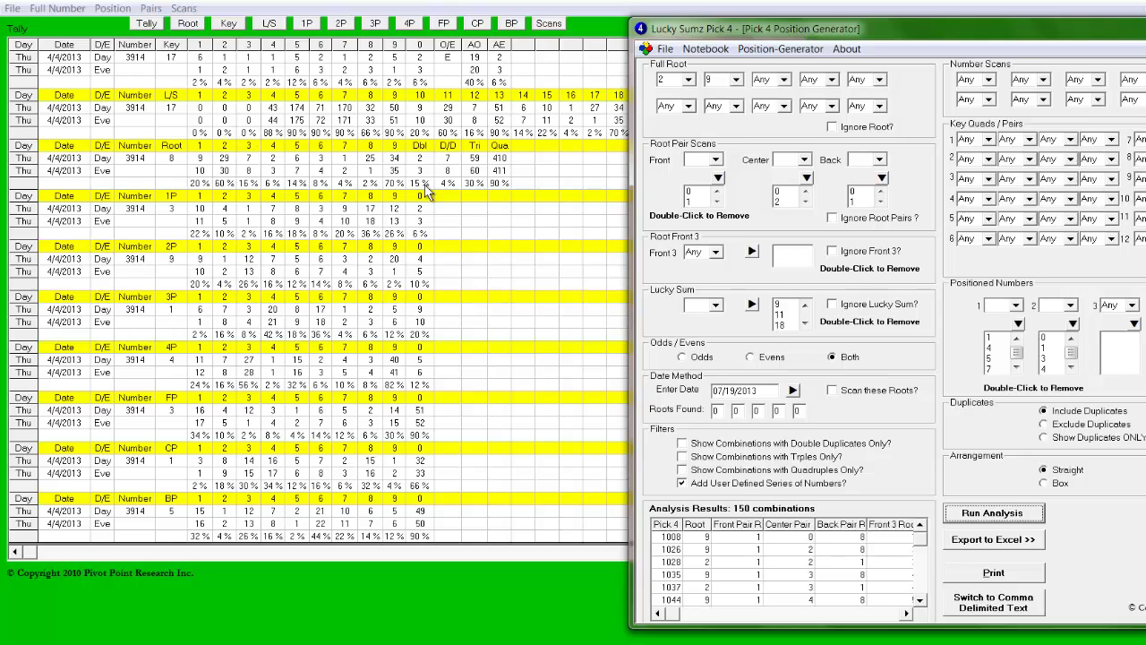
pyautogui.click(1048, 427)
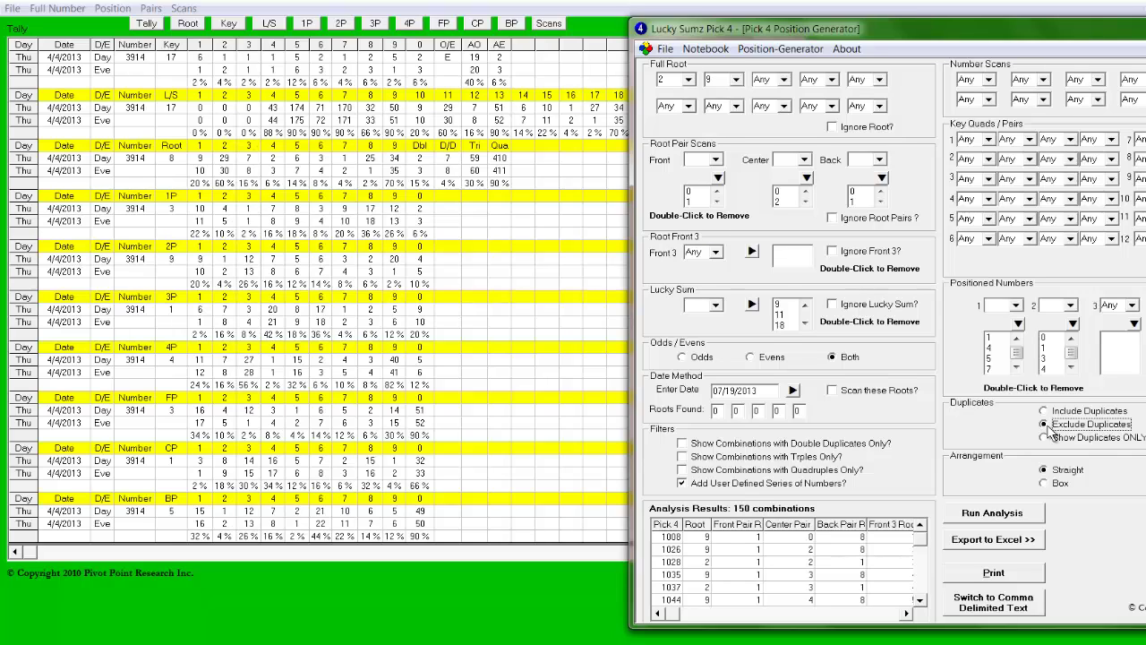
pyautogui.click(985, 516)
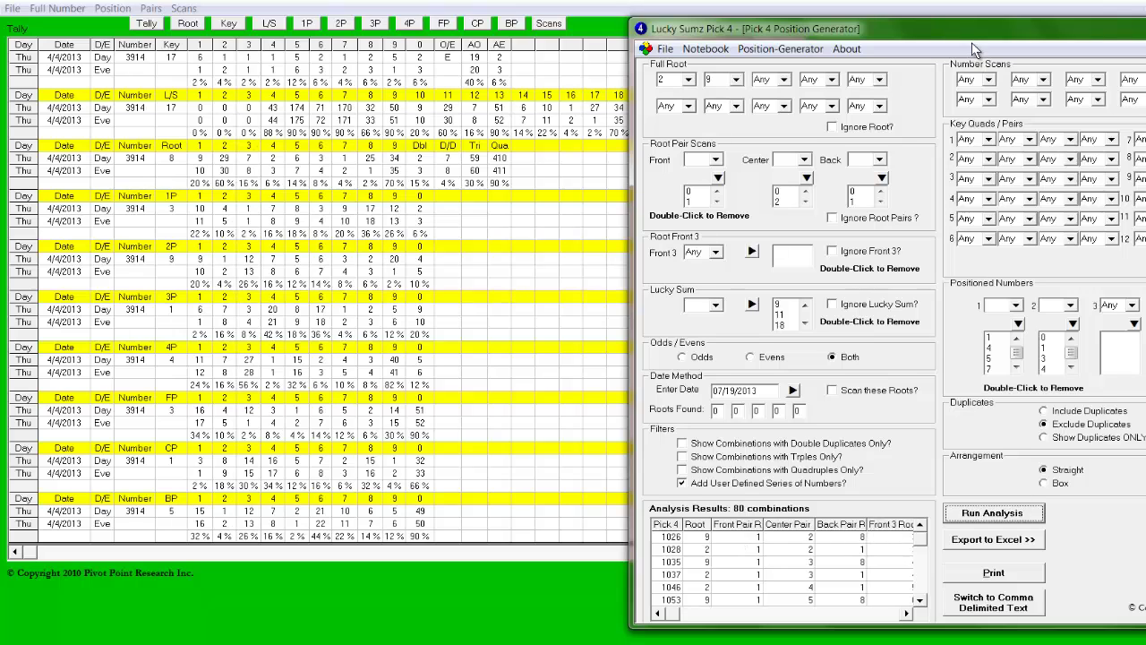
pyautogui.moveTo(974, 37); pyautogui.dragTo(822, 33)
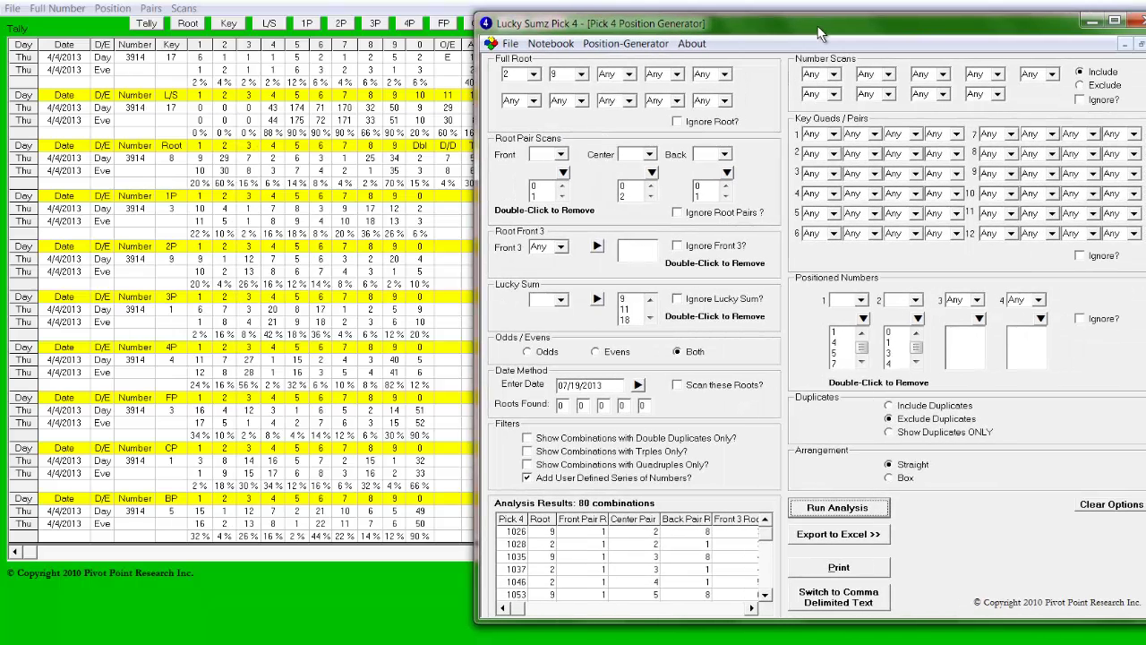
# Set the first number of Key Quads / Pairs row 1 to 0 and of row 2 to 8
pyautogui.click(834, 134)
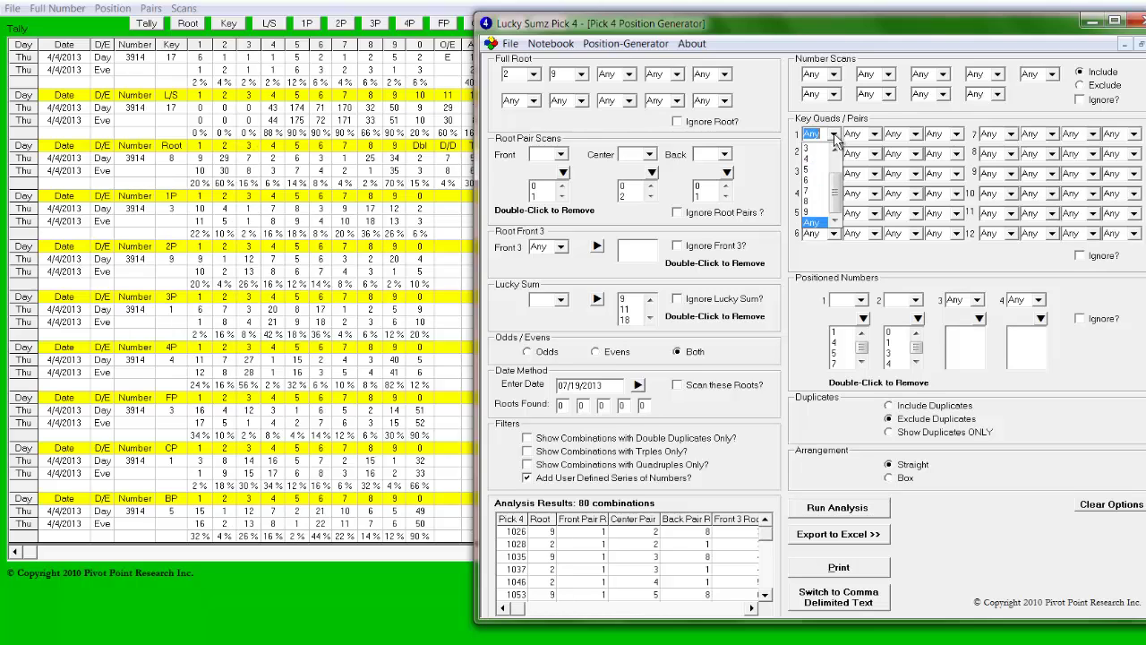
pyautogui.moveTo(839, 190); pyautogui.dragTo(840, 154)
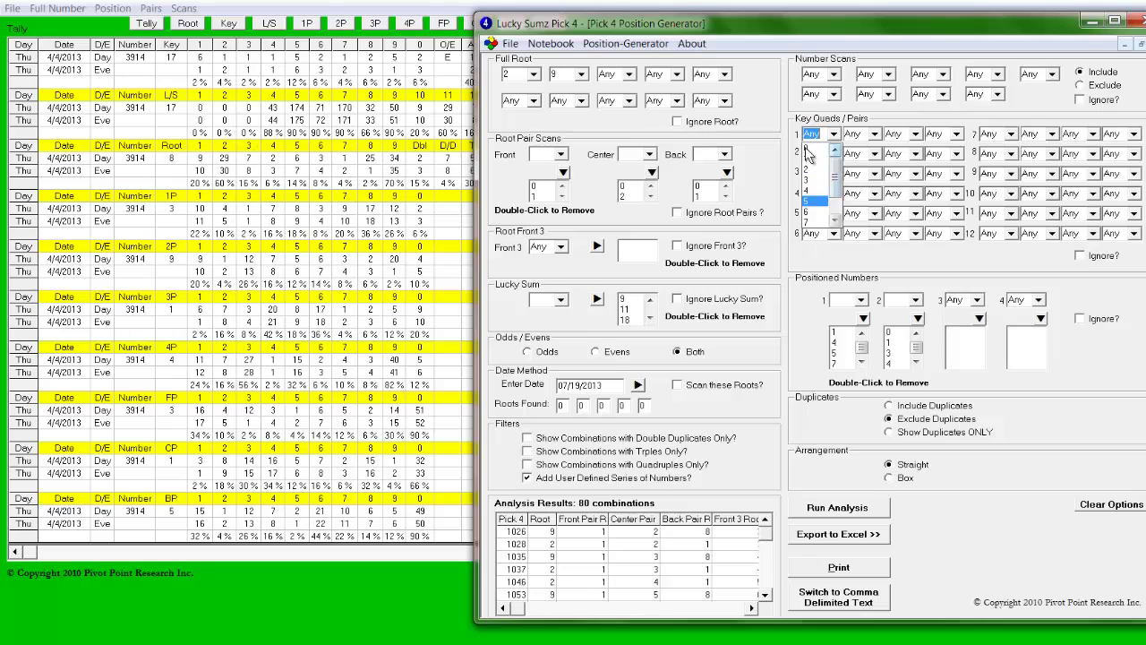
pyautogui.click(813, 148)
pyautogui.click(835, 154)
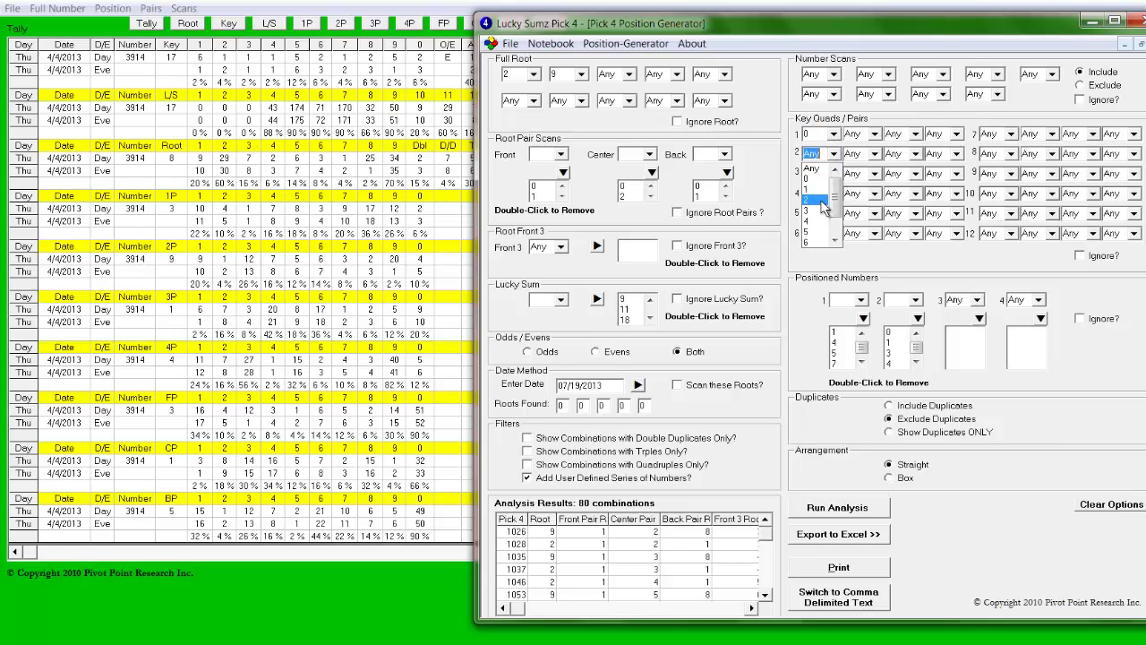
pyautogui.scroll(-1, 811, 224)
pyautogui.click(811, 234)
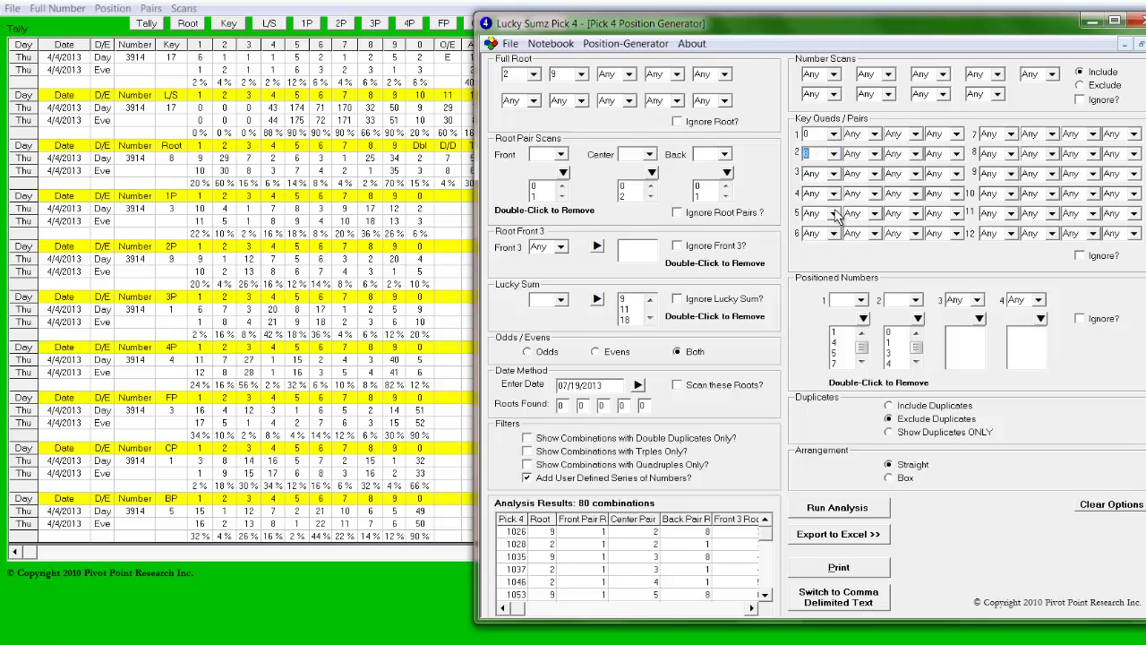
# Set the first number of Key Quads / Pairs rows 3 and 4 to 5 and rerun the analysis
pyautogui.click(833, 174)
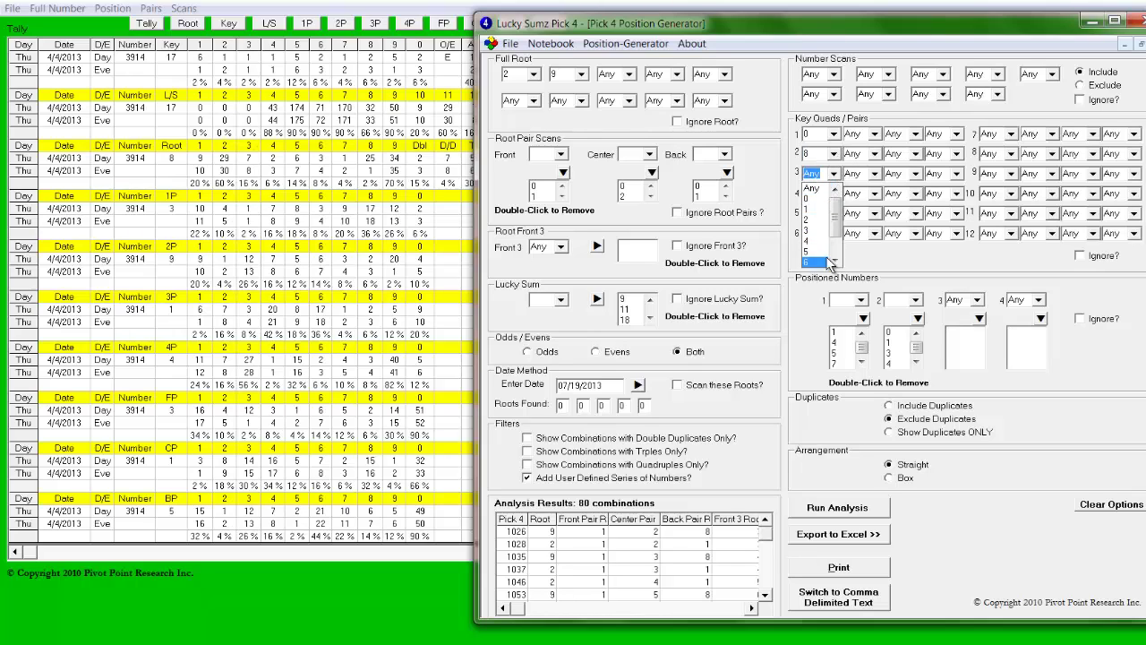
pyautogui.click(824, 251)
pyautogui.click(833, 193)
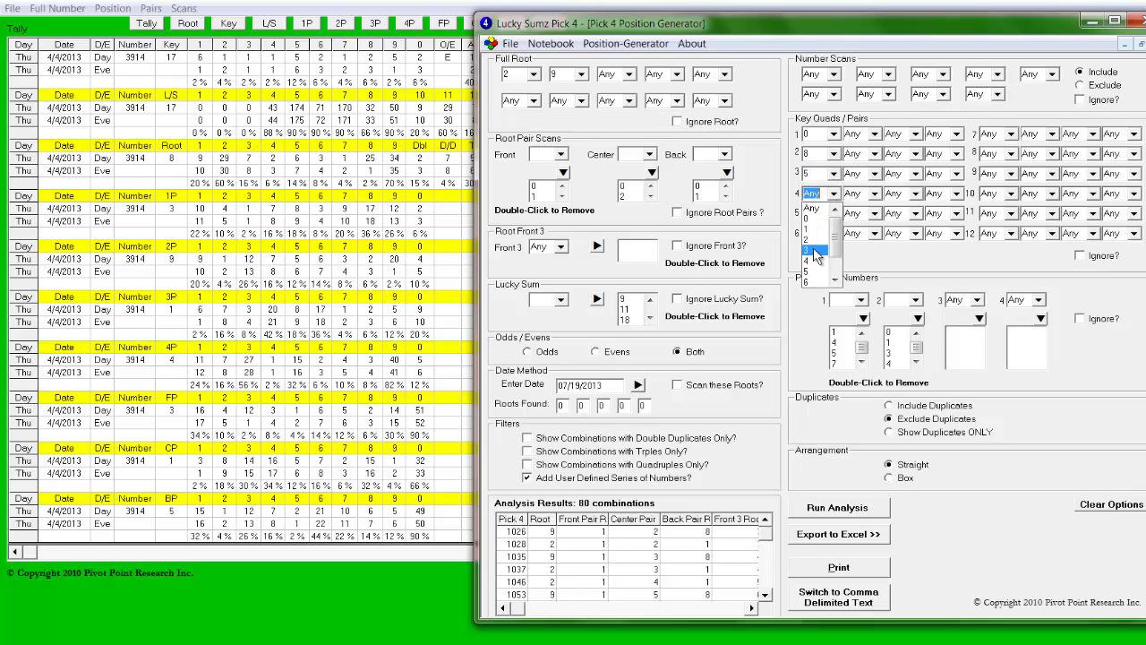
pyautogui.click(818, 259)
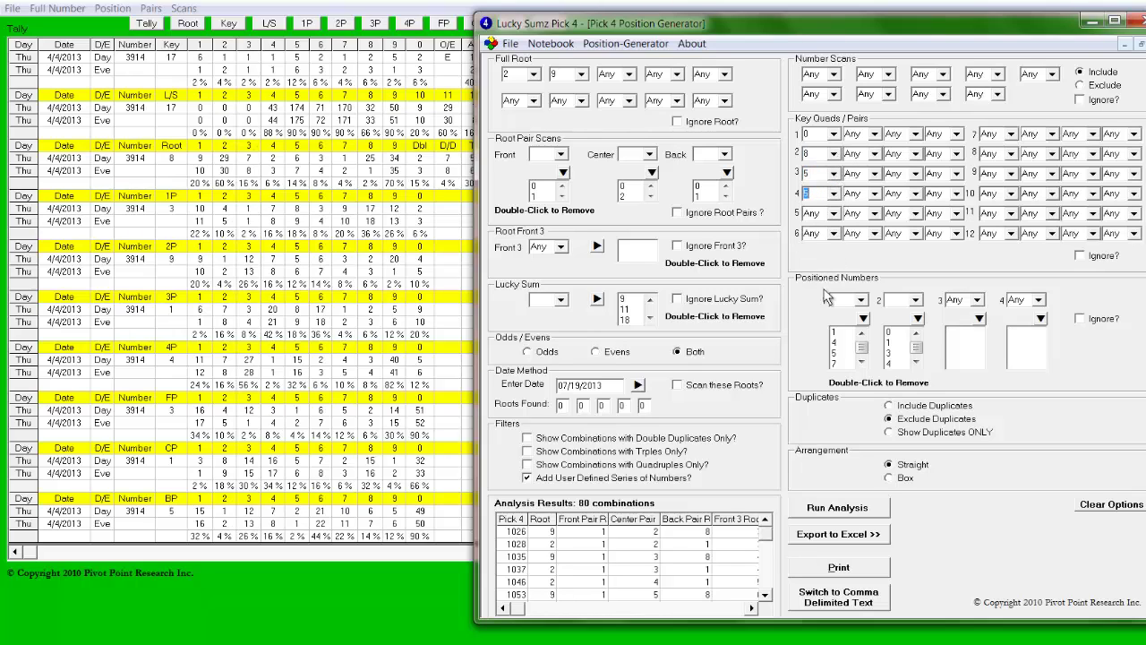
pyautogui.click(842, 508)
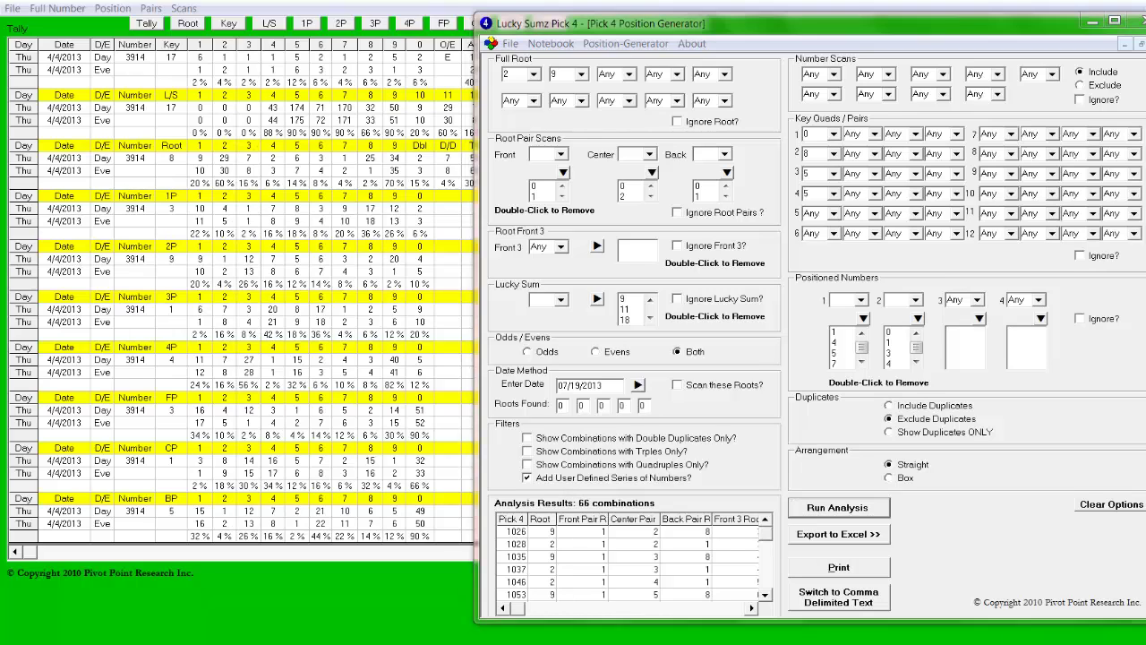
# Switch to the New York Lottery Win 4 page and look up the 04/04/2013 Evening winning number
pyautogui.hotkey('alt', 'Tab')
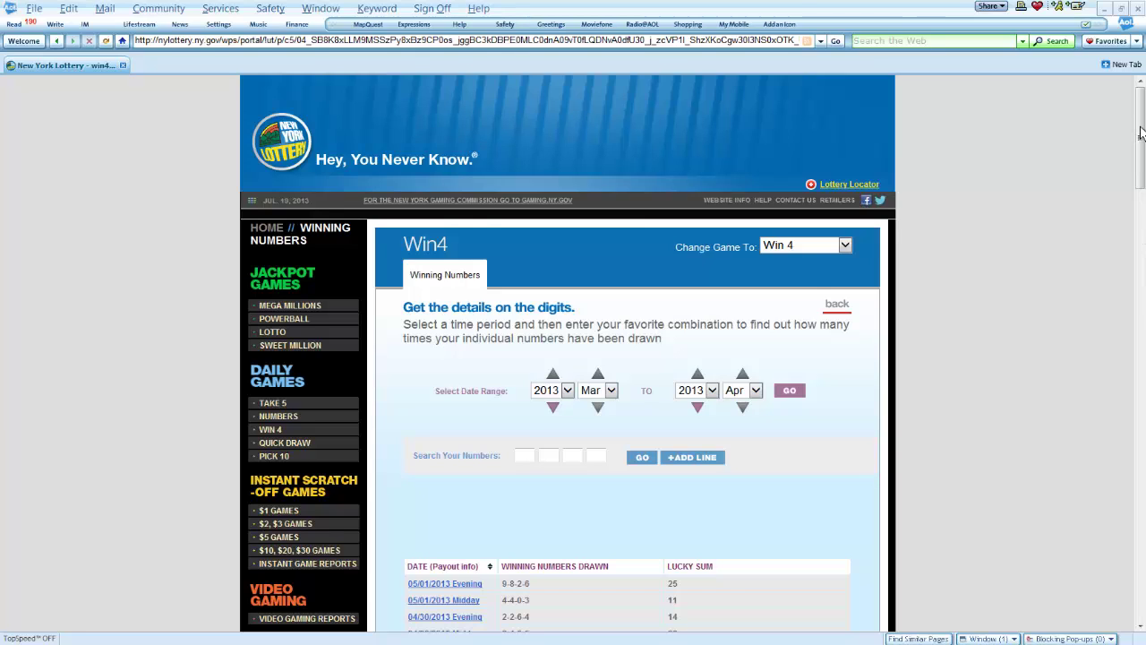
pyautogui.moveTo(1141, 134); pyautogui.dragTo(1142, 329)
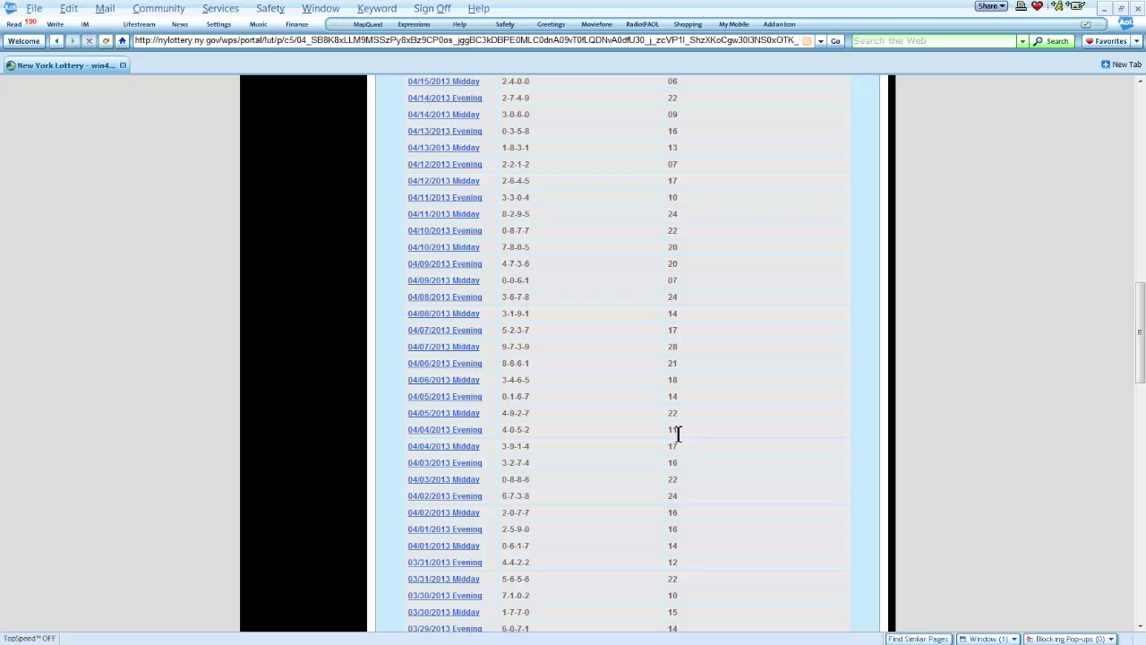
# Return to the Lucky Sumz Pick 4 Position Generator and look for the 04/04/2013 Evening number 4052 in the analysis results
pyautogui.moveTo(215, 643)
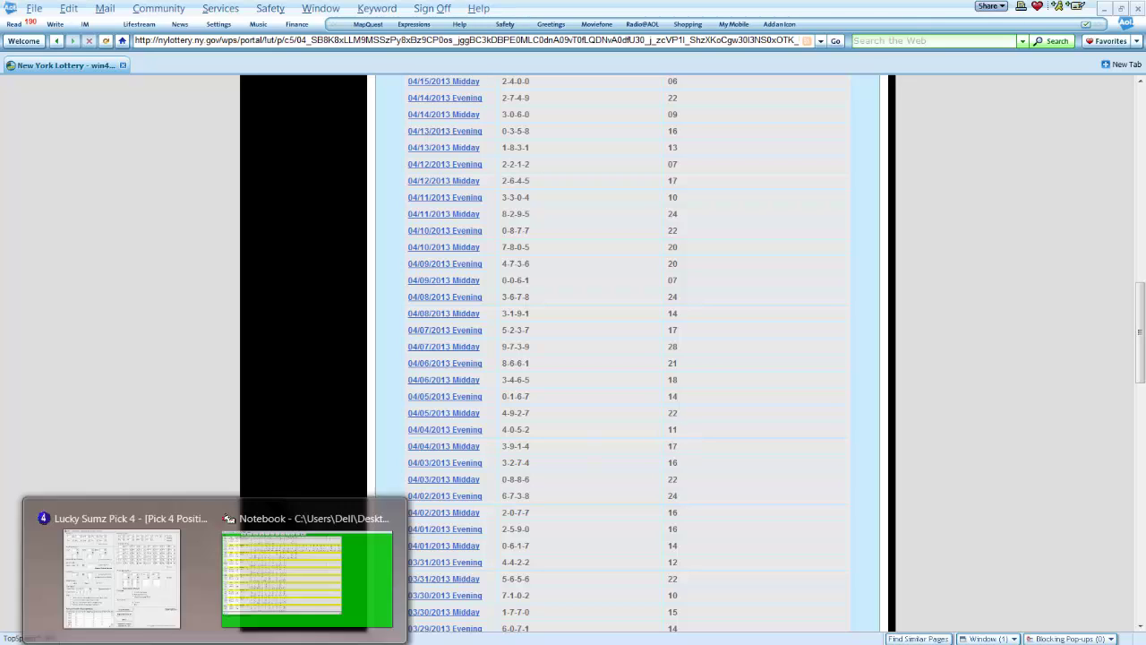
pyautogui.click(286, 581)
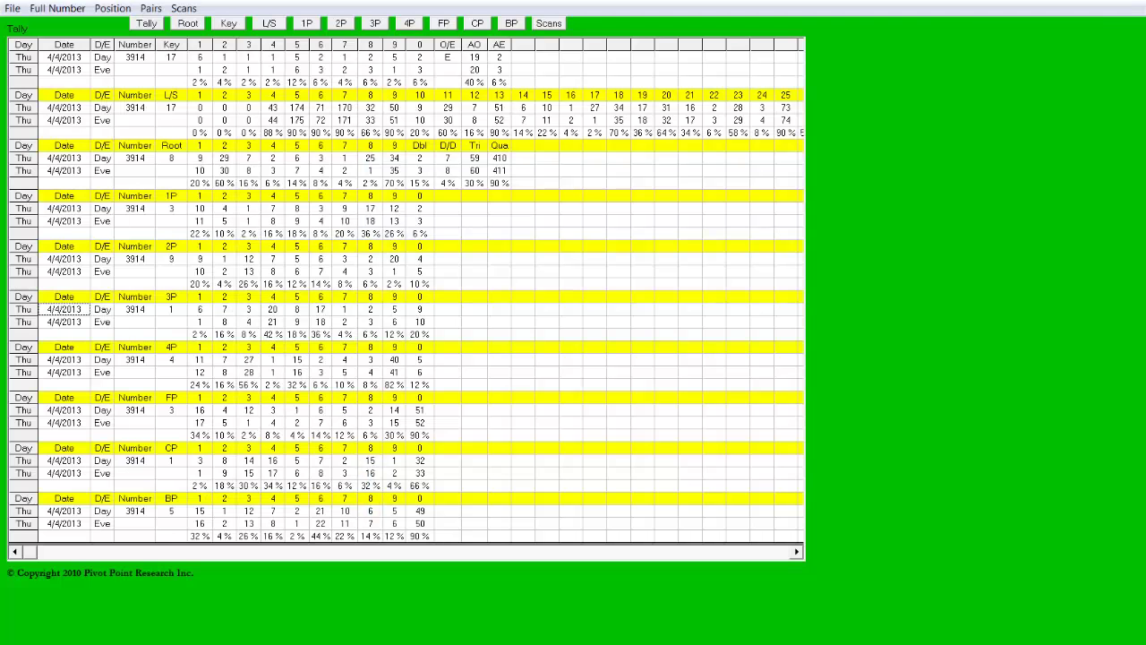
pyautogui.moveTo(216, 643)
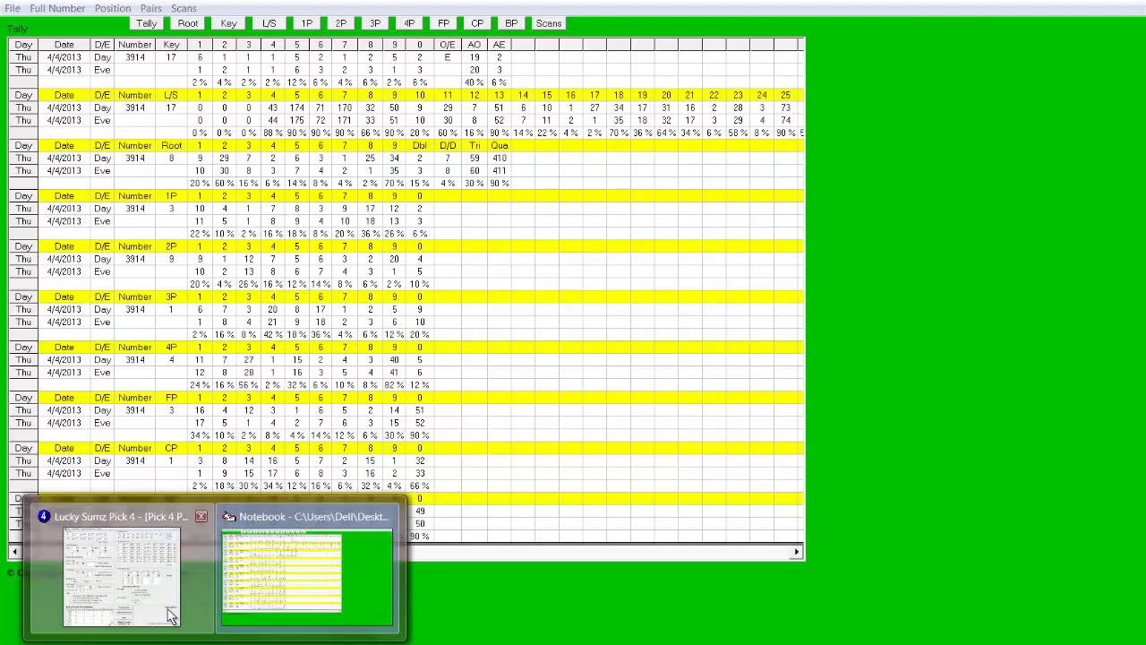
pyautogui.click(114, 569)
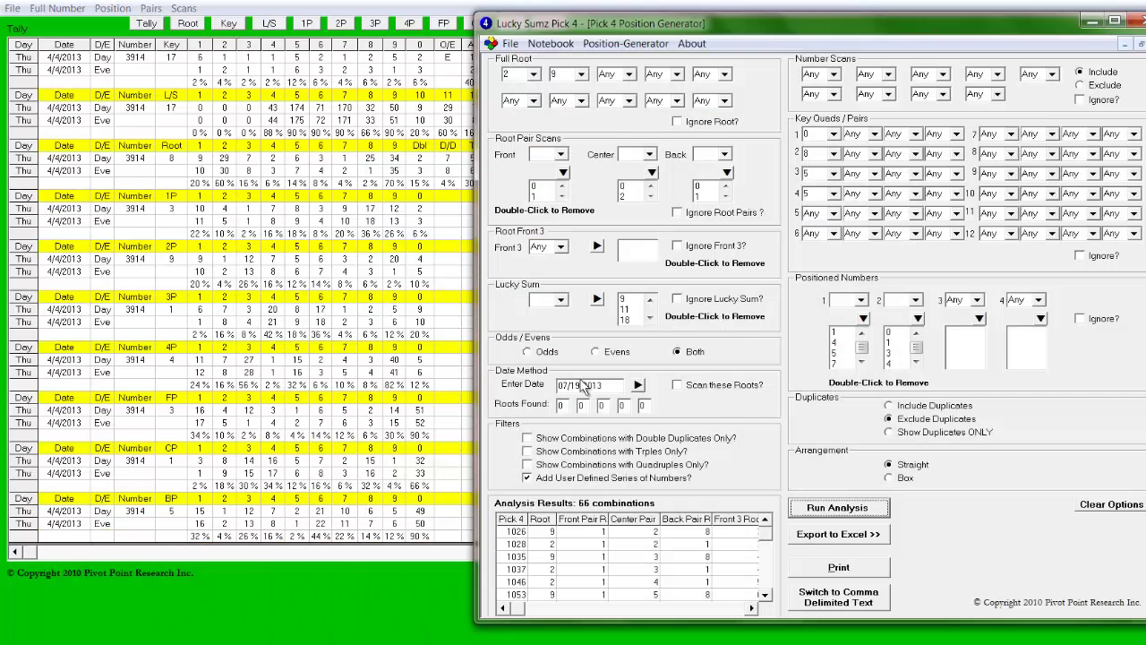
pyautogui.click(765, 595)
pyautogui.click(765, 595)
pyautogui.click(764, 596)
pyautogui.click(765, 596)
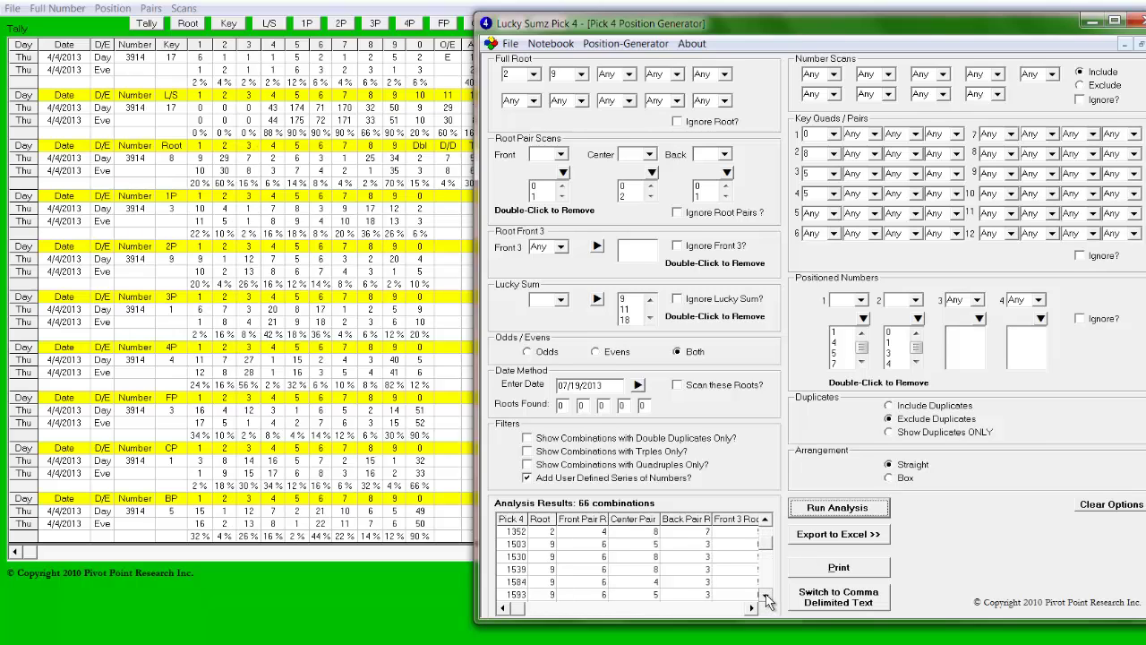
pyautogui.click(765, 596)
pyautogui.click(765, 596)
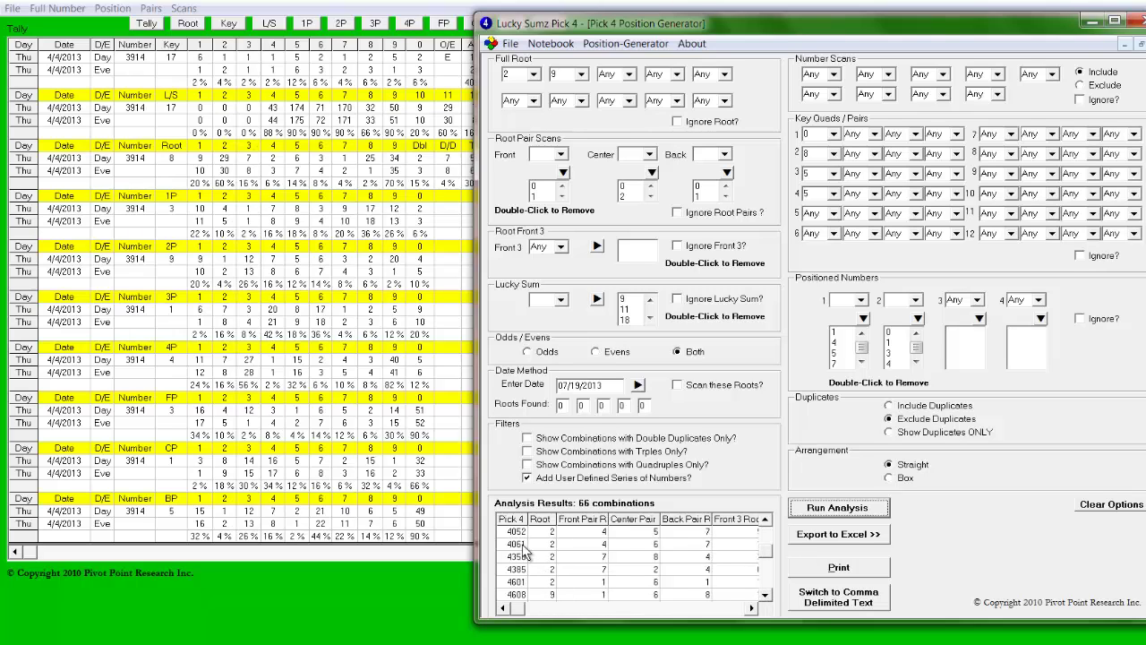
# Go through the Pick 4 column of the analysis results again from the start, up to the combinations around 4052
pyautogui.moveTo(732, 530); pyautogui.dragTo(532, 531)
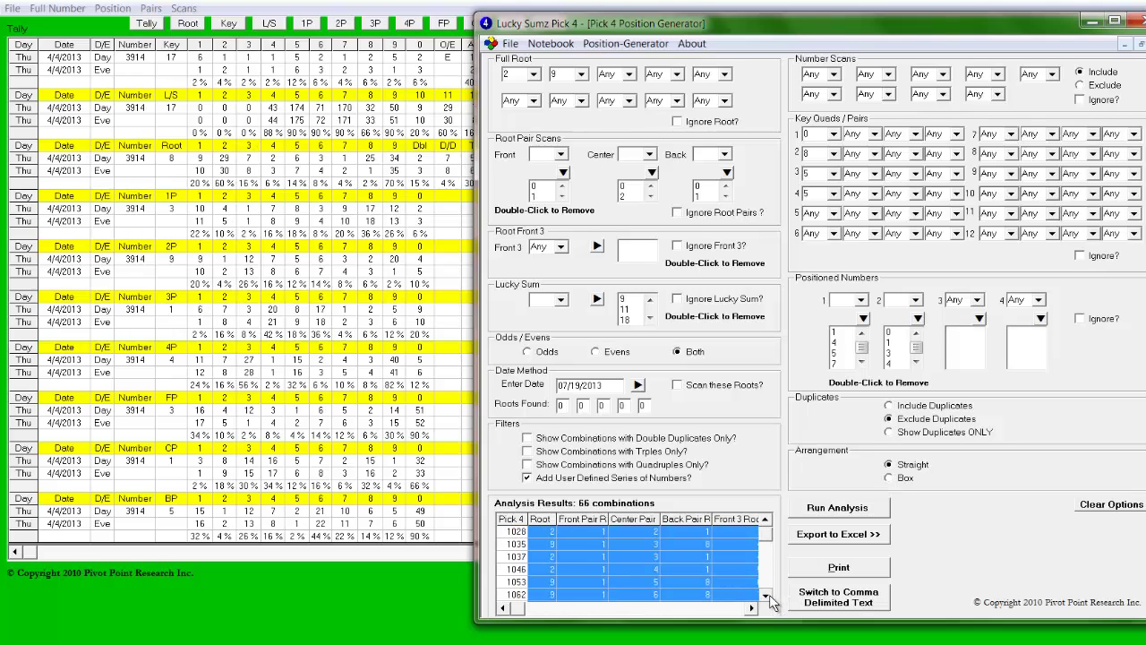
pyautogui.click(765, 596)
pyautogui.click(765, 595)
pyautogui.click(765, 595)
pyautogui.click(765, 596)
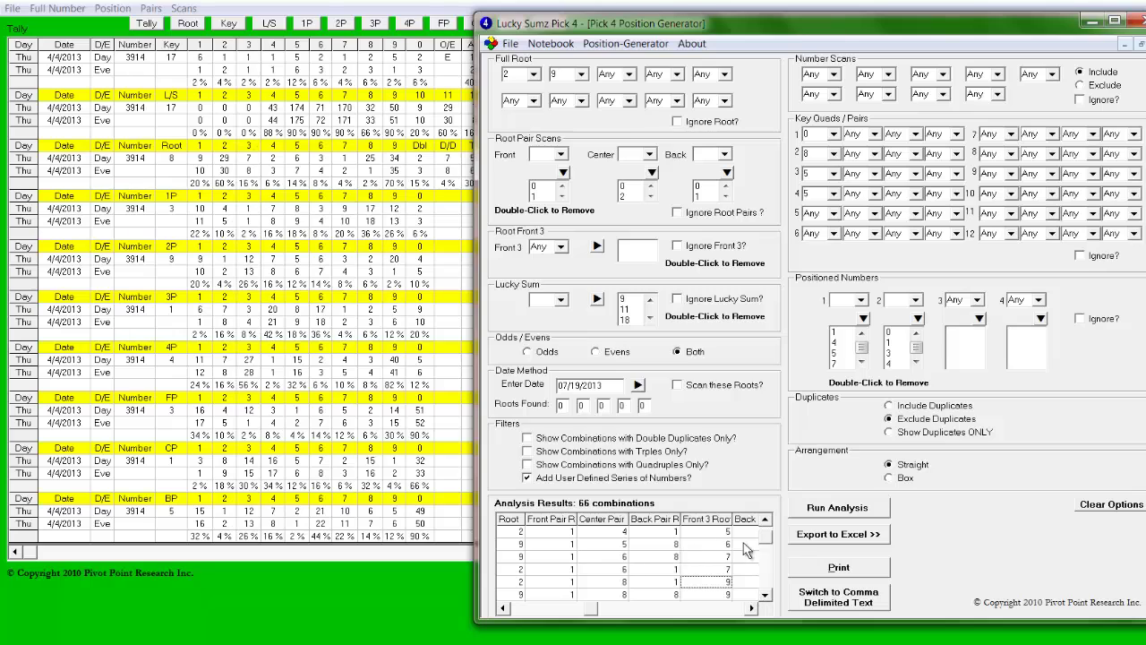
pyautogui.click(502, 608)
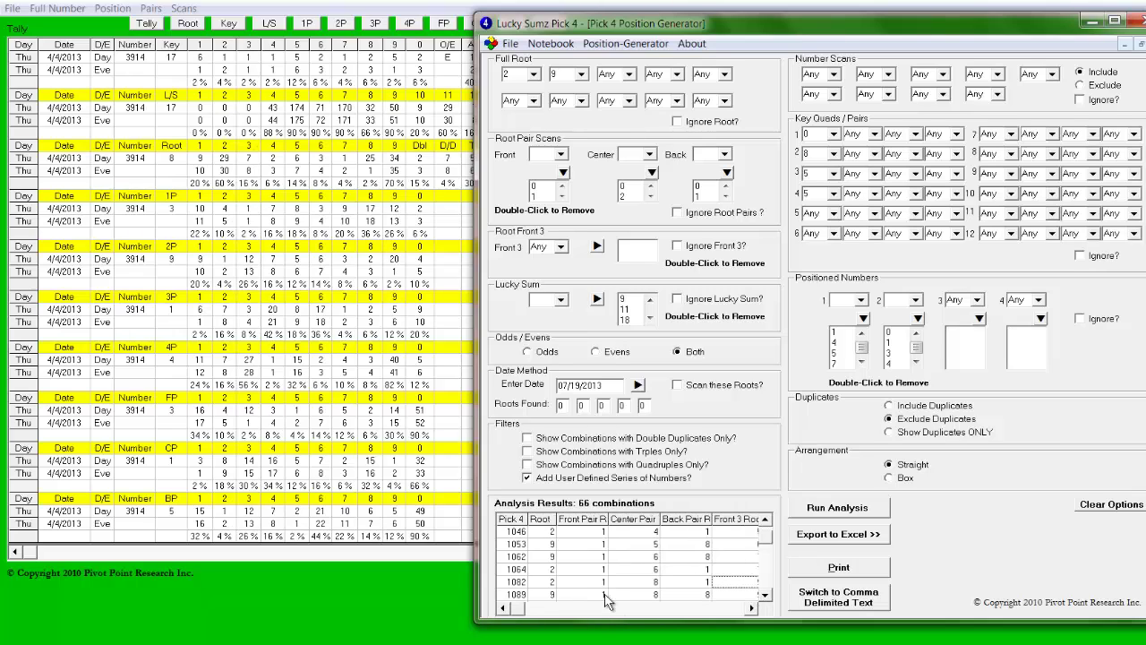
pyautogui.click(766, 596)
pyautogui.click(766, 596)
pyautogui.click(766, 596)
pyautogui.click(766, 595)
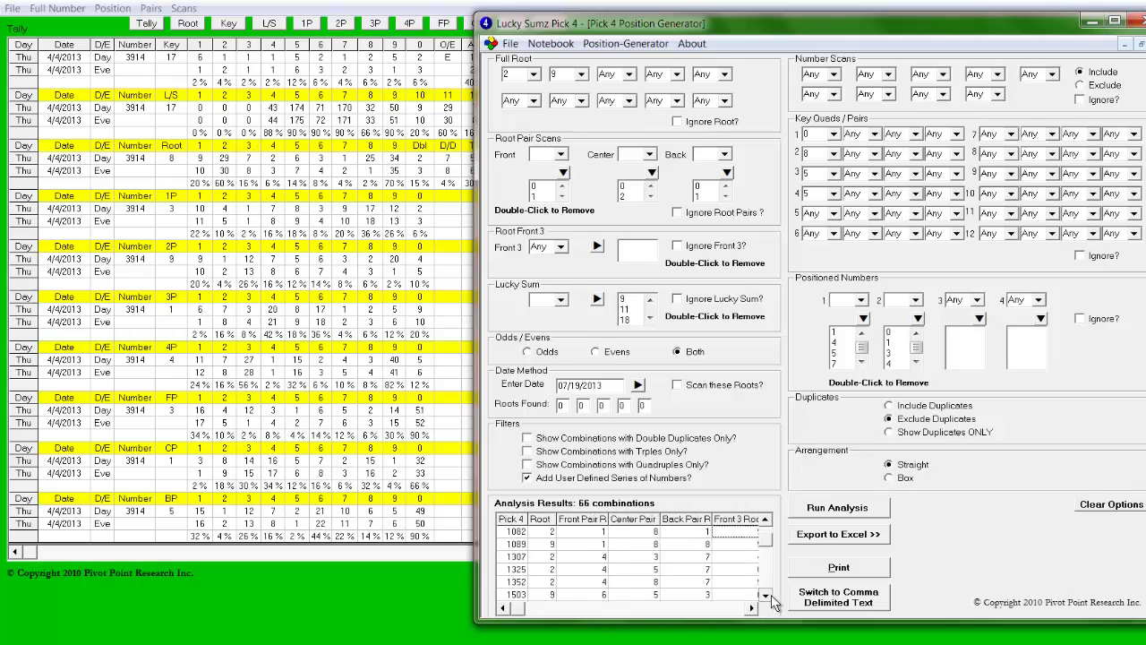
pyautogui.click(765, 596)
pyautogui.click(766, 596)
pyautogui.click(766, 595)
pyautogui.click(768, 596)
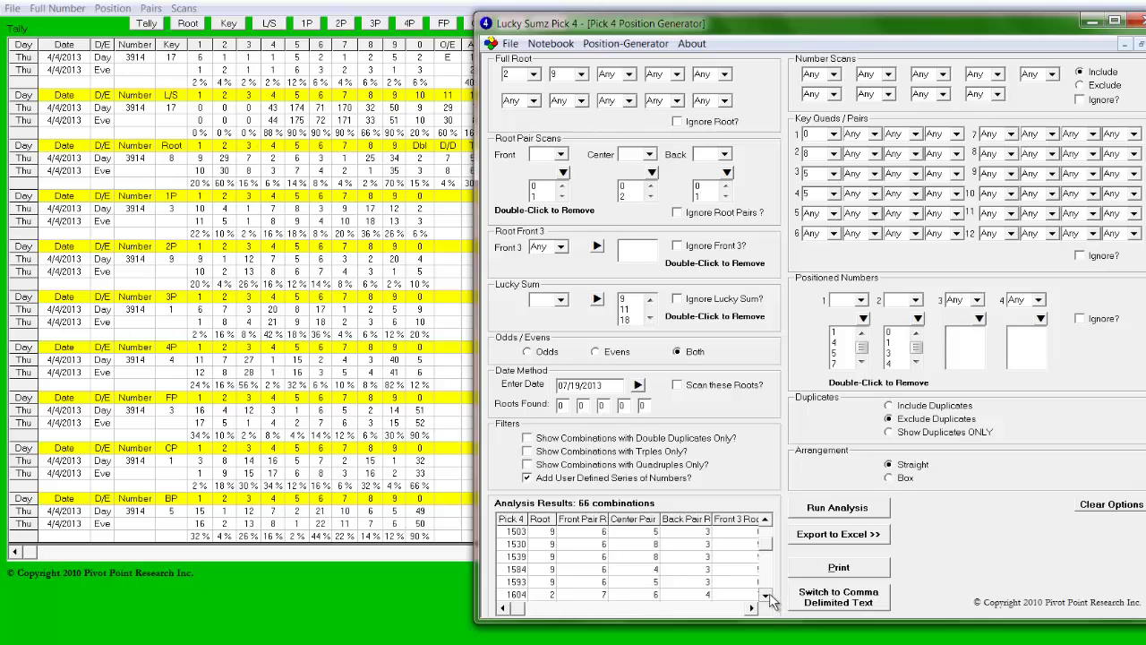
pyautogui.click(768, 596)
pyautogui.click(768, 595)
pyautogui.click(768, 595)
pyautogui.click(768, 596)
pyautogui.click(768, 596)
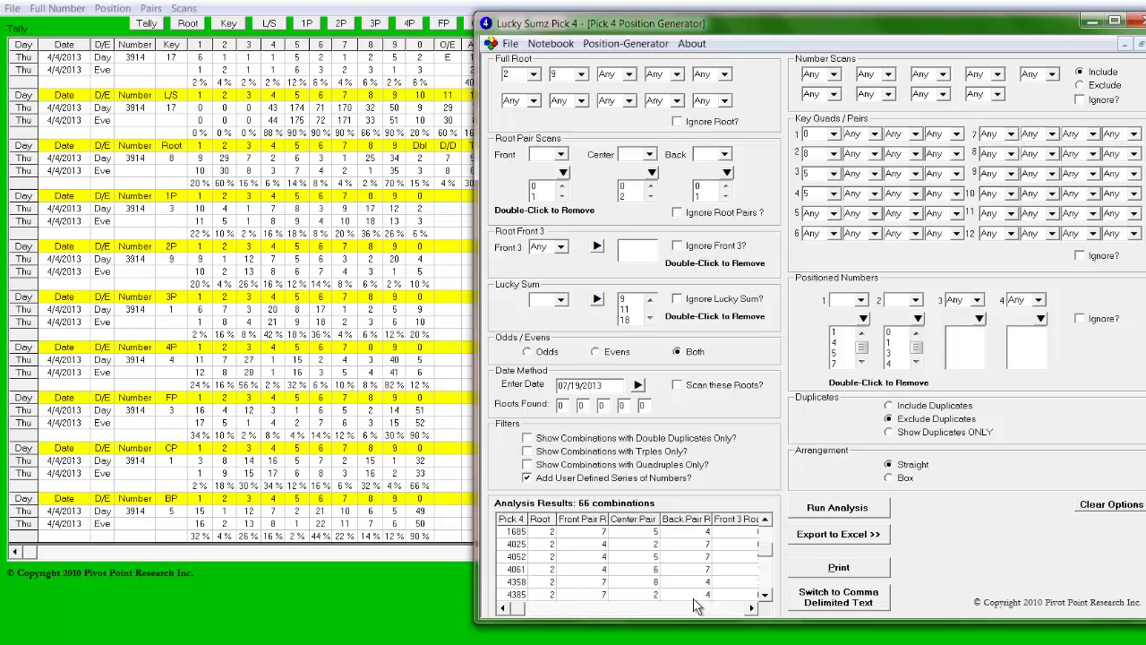
# Bring up the Position Generator beside the 4/6/2013 Day tally and check its first Full Root setting
pyautogui.moveTo(710, 621); pyautogui.dragTo(710, 638)
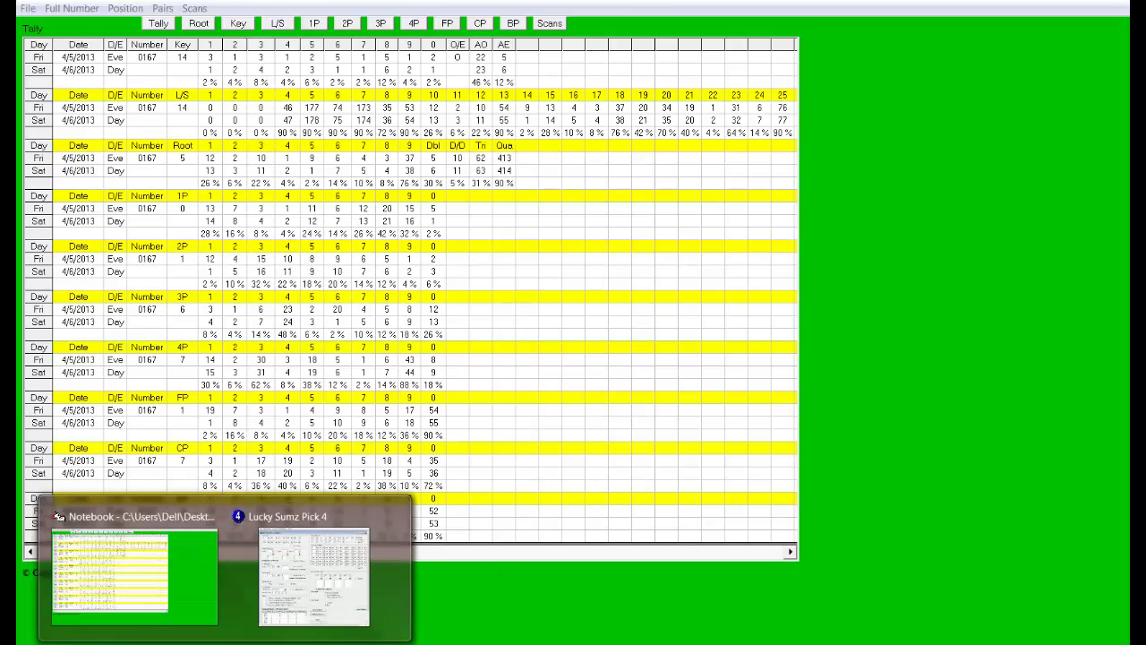
pyautogui.click(313, 584)
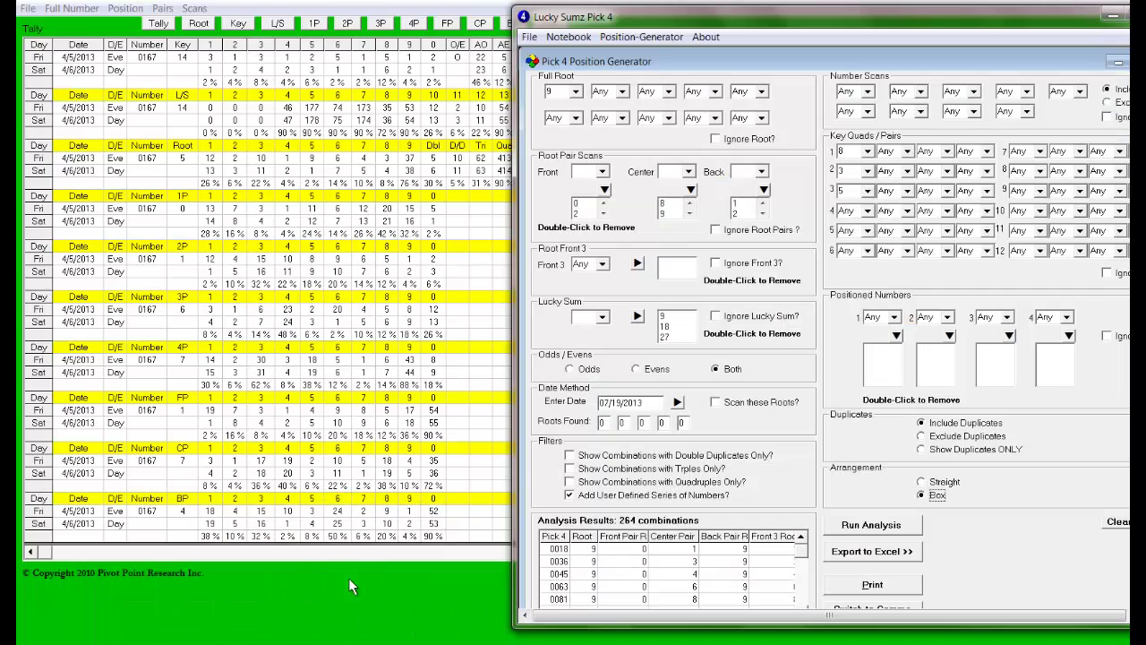
pyautogui.click(576, 92)
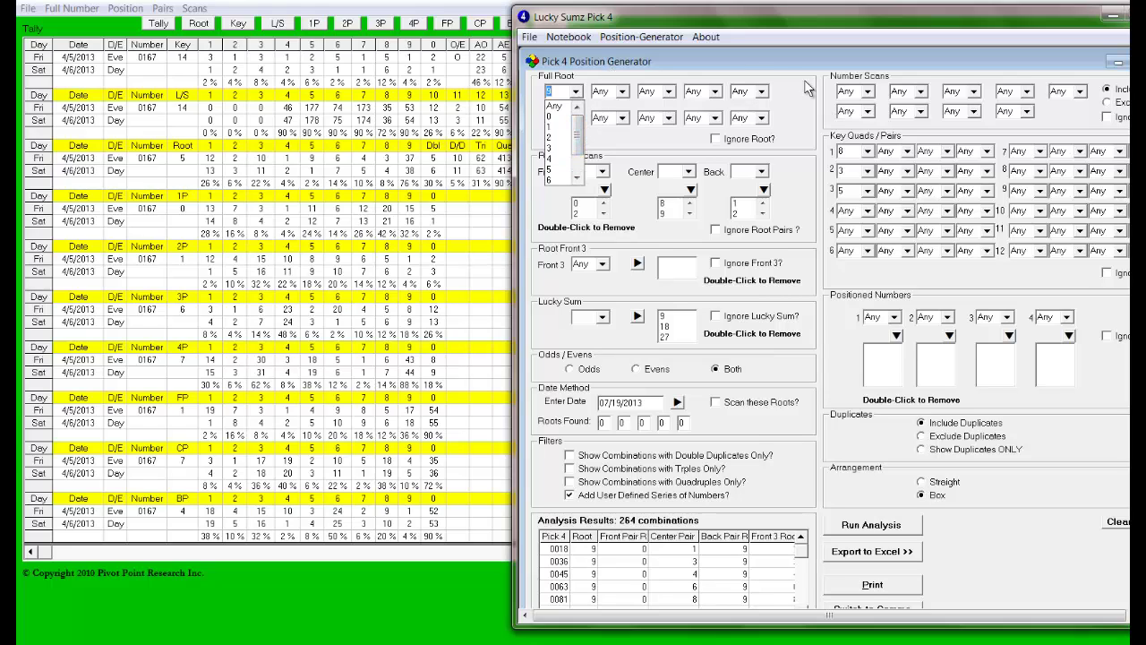
pyautogui.click(752, 69)
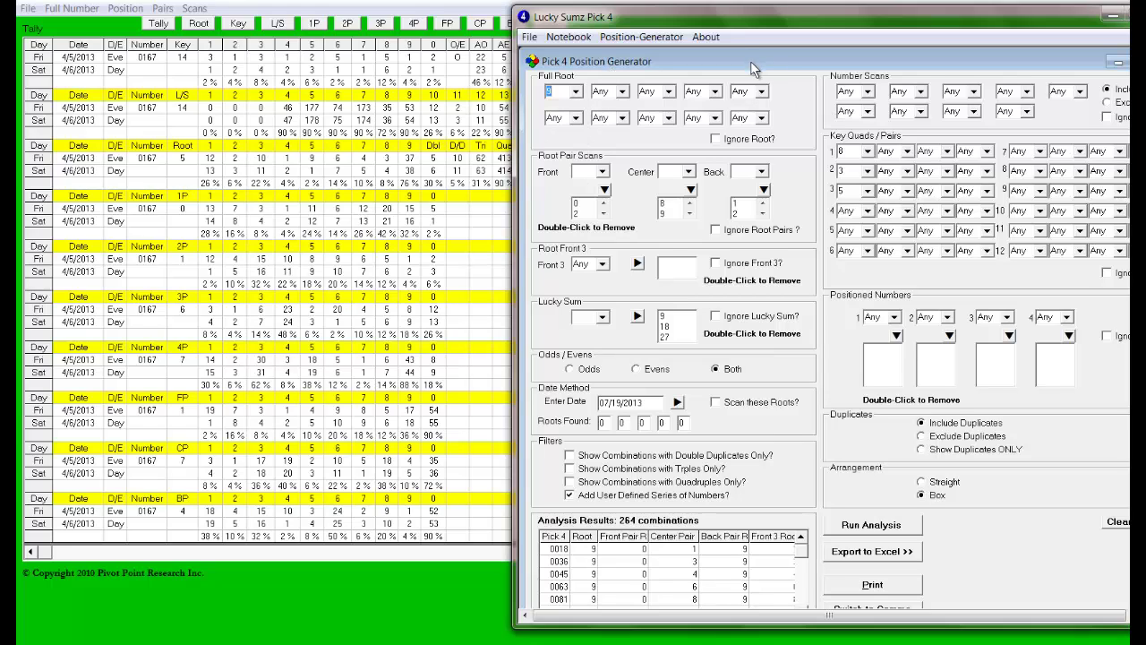
# Review the Front, Center and Back values chosen under Root Pair Scans
pyautogui.click(605, 215)
pyautogui.click(605, 215)
pyautogui.click(605, 215)
pyautogui.click(605, 215)
pyautogui.click(604, 215)
pyautogui.click(689, 214)
pyautogui.click(689, 214)
pyautogui.click(689, 214)
pyautogui.click(689, 214)
pyautogui.click(762, 215)
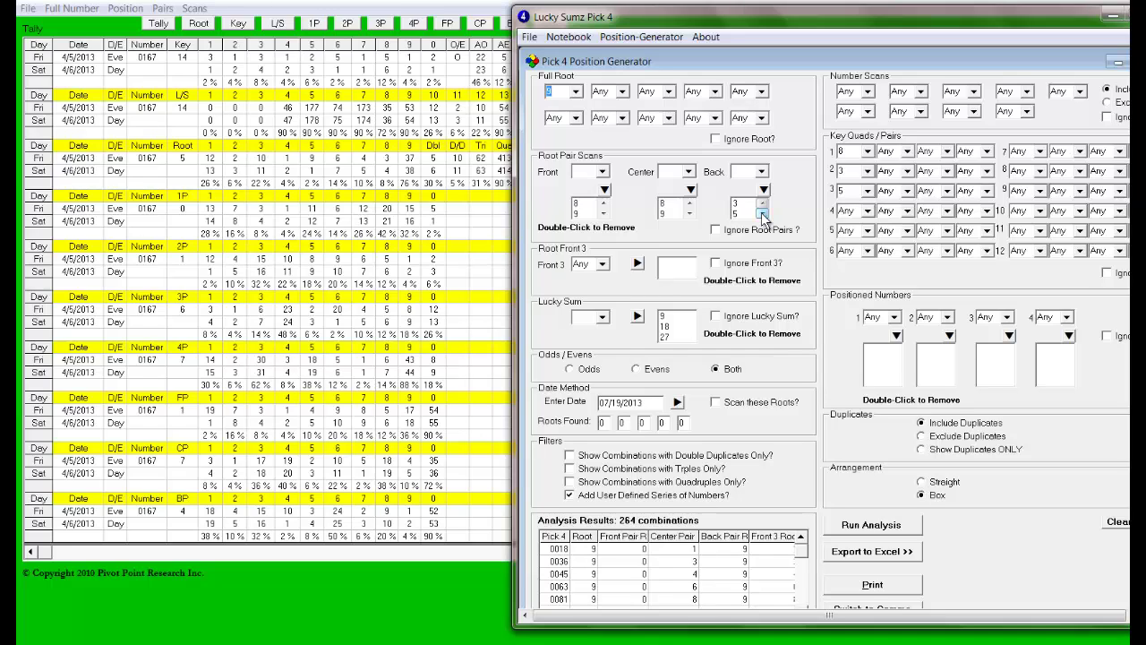
pyautogui.click(762, 215)
pyautogui.click(762, 215)
# Run the analysis with the root pair scans in Box arrangement, and rerun it with the arrangement set to Straight
pyautogui.click(882, 529)
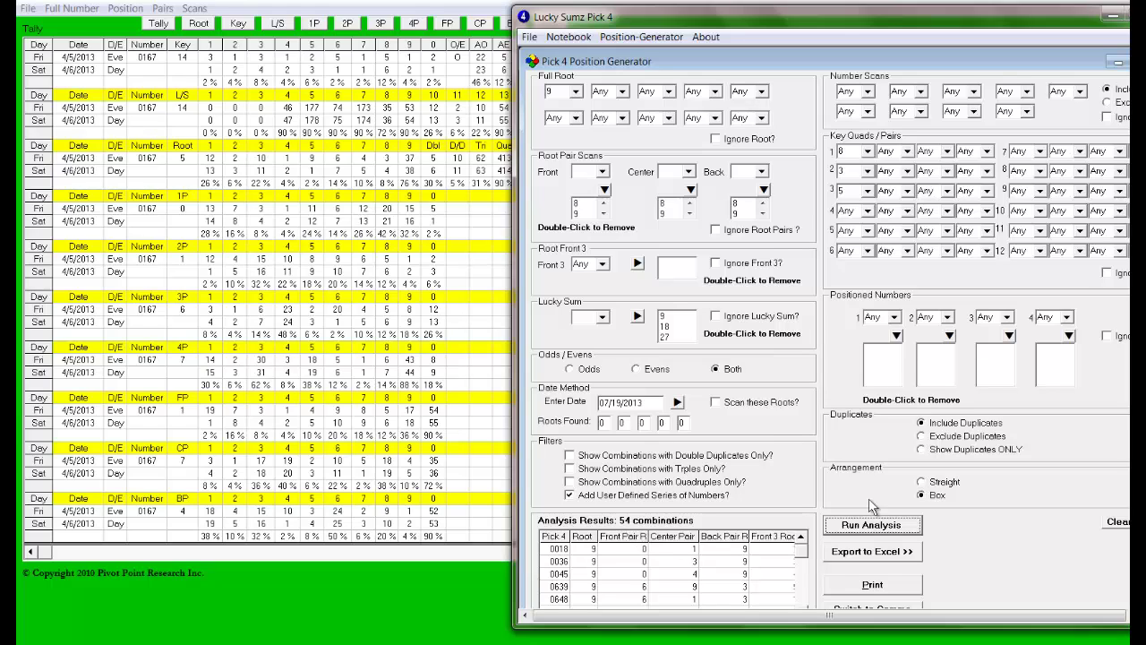
pyautogui.click(922, 483)
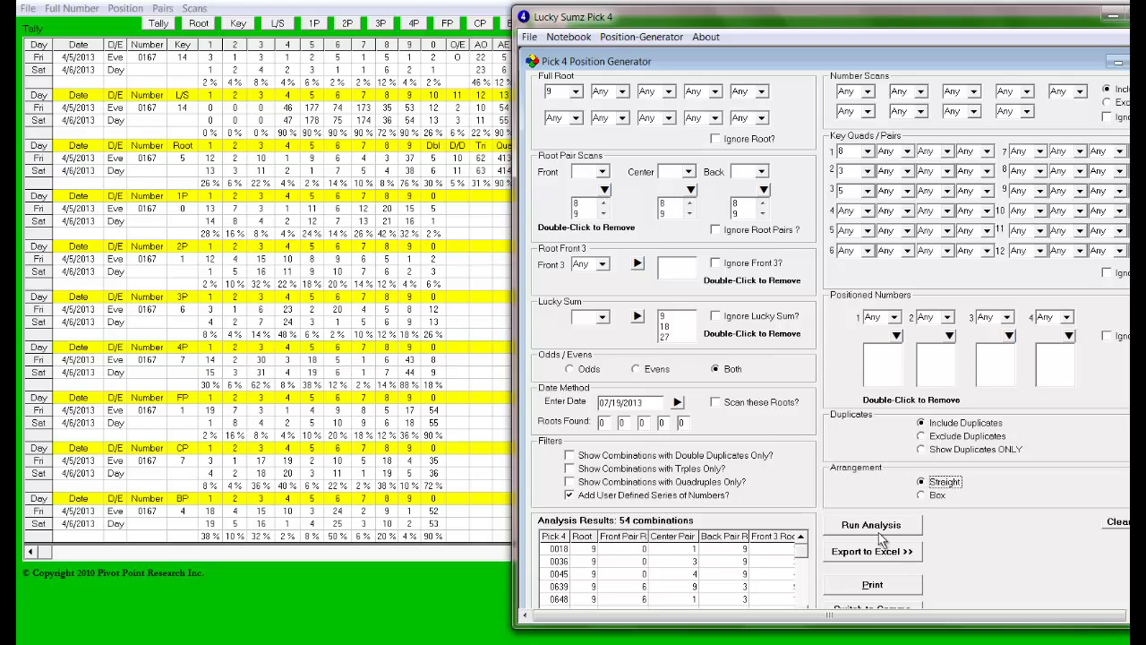
pyautogui.click(879, 530)
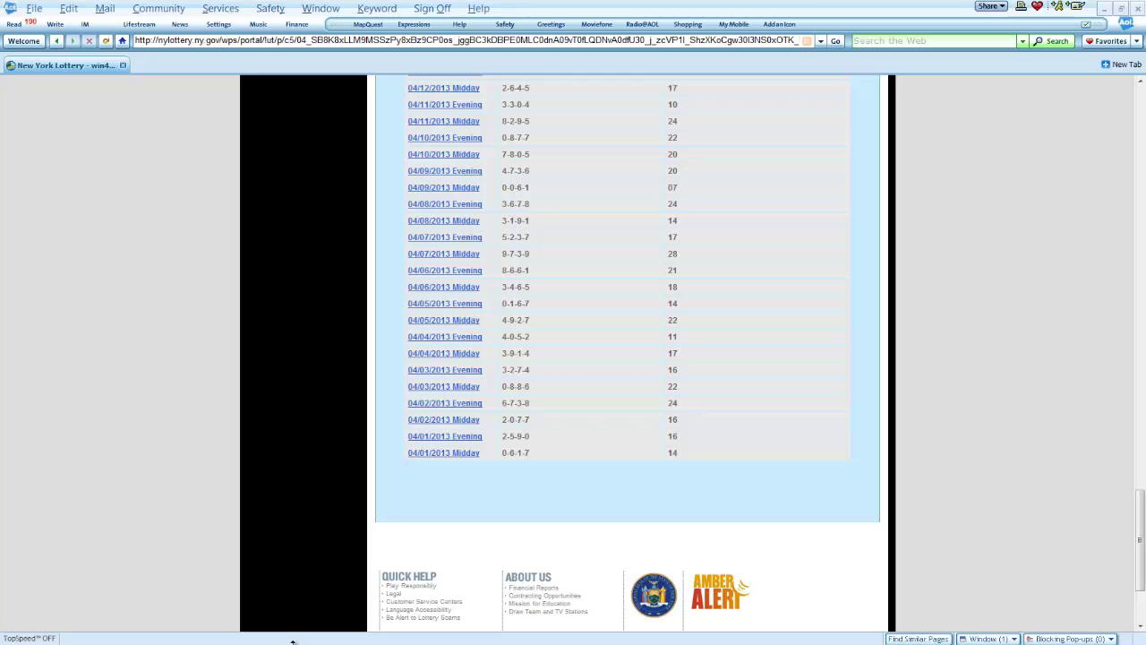
# Switch from the New York Lottery page back to the Position Generator and check the boxed results against the 04/06/2013 Midday number 3465
pyautogui.moveTo(215, 641)
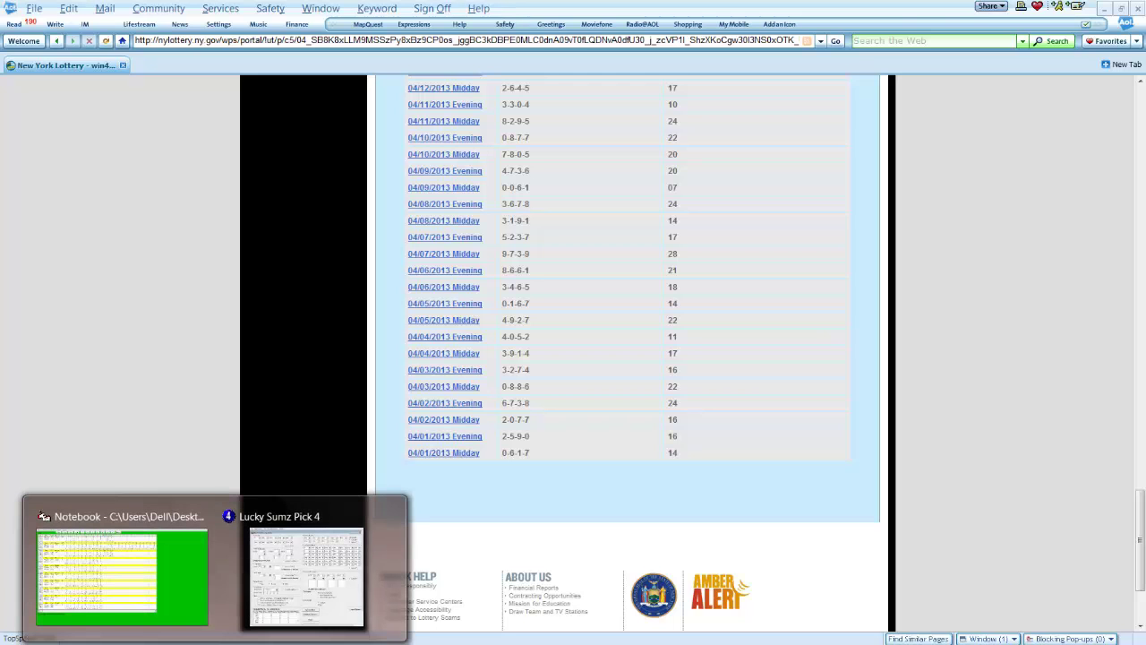
pyautogui.click(159, 572)
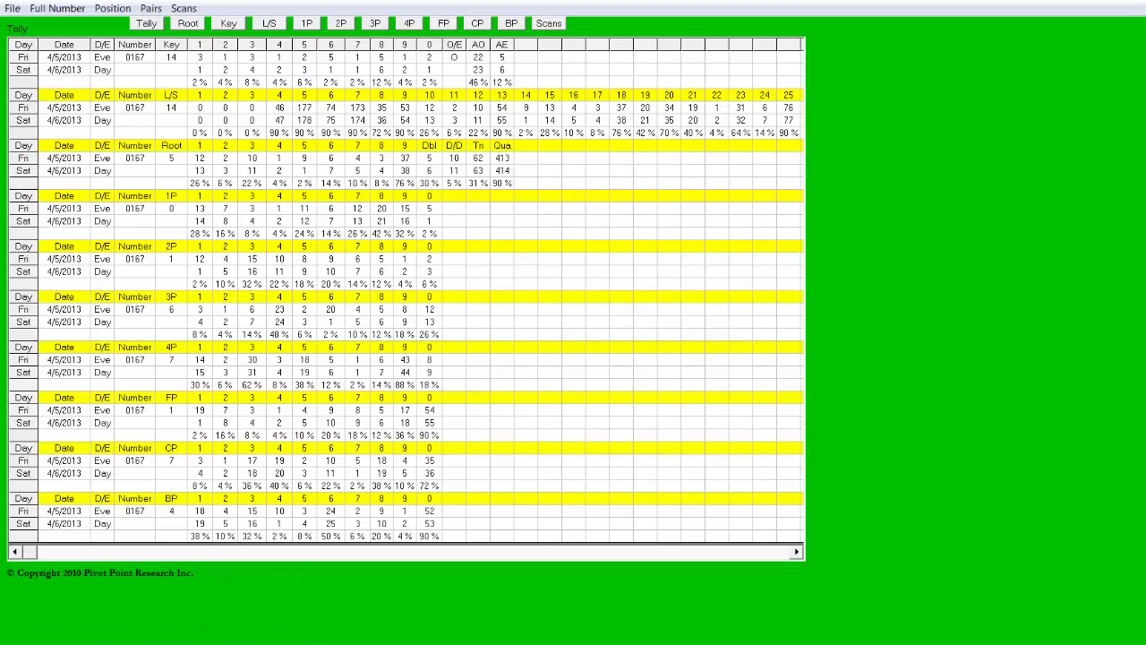
pyautogui.moveTo(215, 641)
pyautogui.click(345, 576)
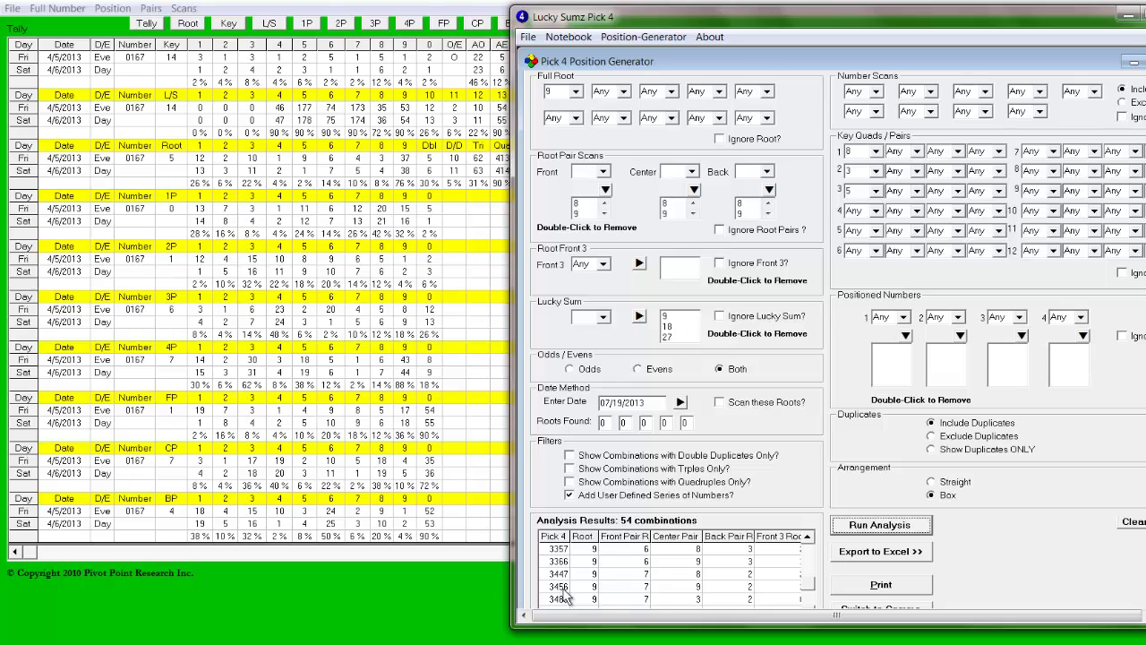
# Export the boxed analysis results to Excel, maximize the workbook and look through the listed combinations
pyautogui.click(887, 553)
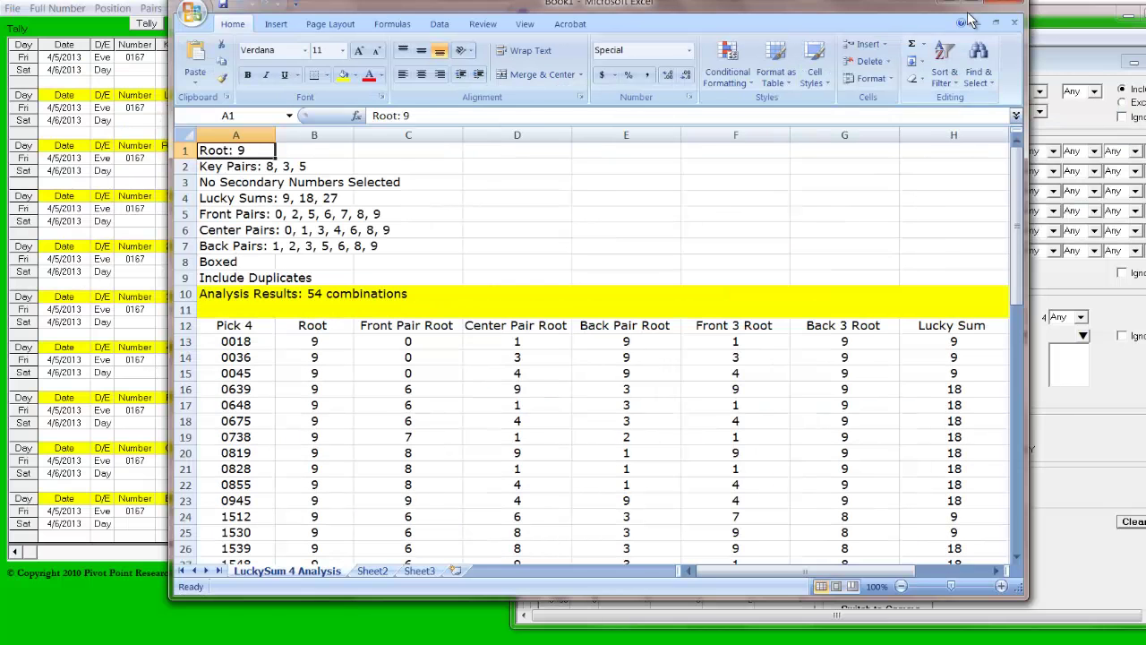
pyautogui.click(981, 5)
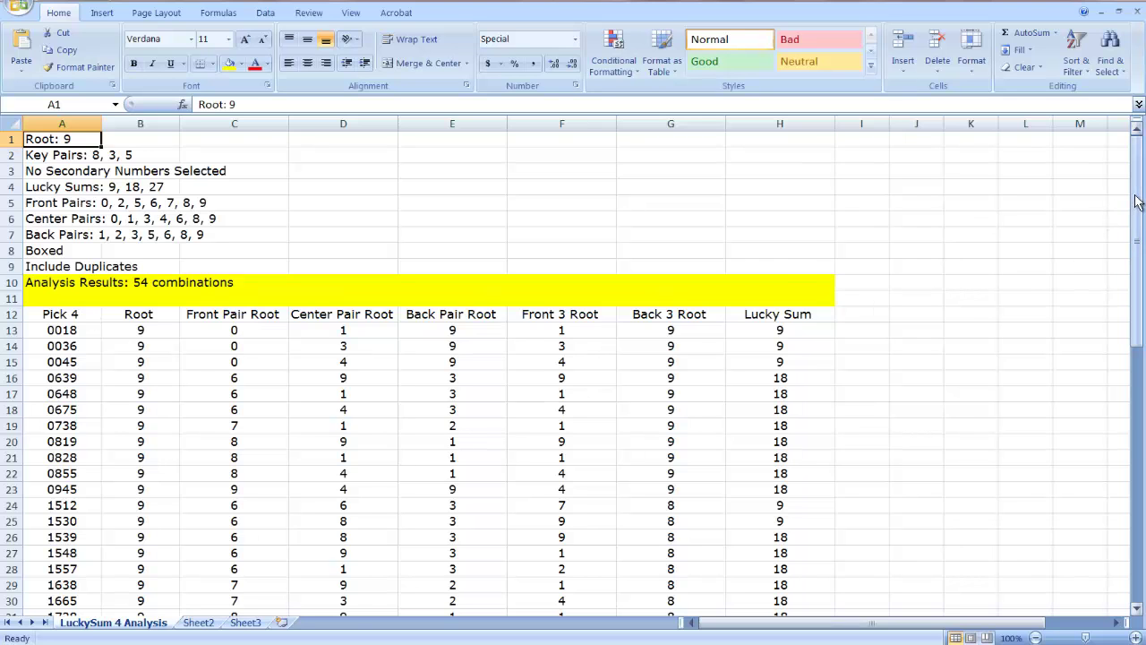
pyautogui.moveTo(1139, 224)
pyautogui.mouseDown()
pyautogui.moveTo(1142, 357)
pyautogui.moveTo(1142, 204)
pyautogui.mouseUp()
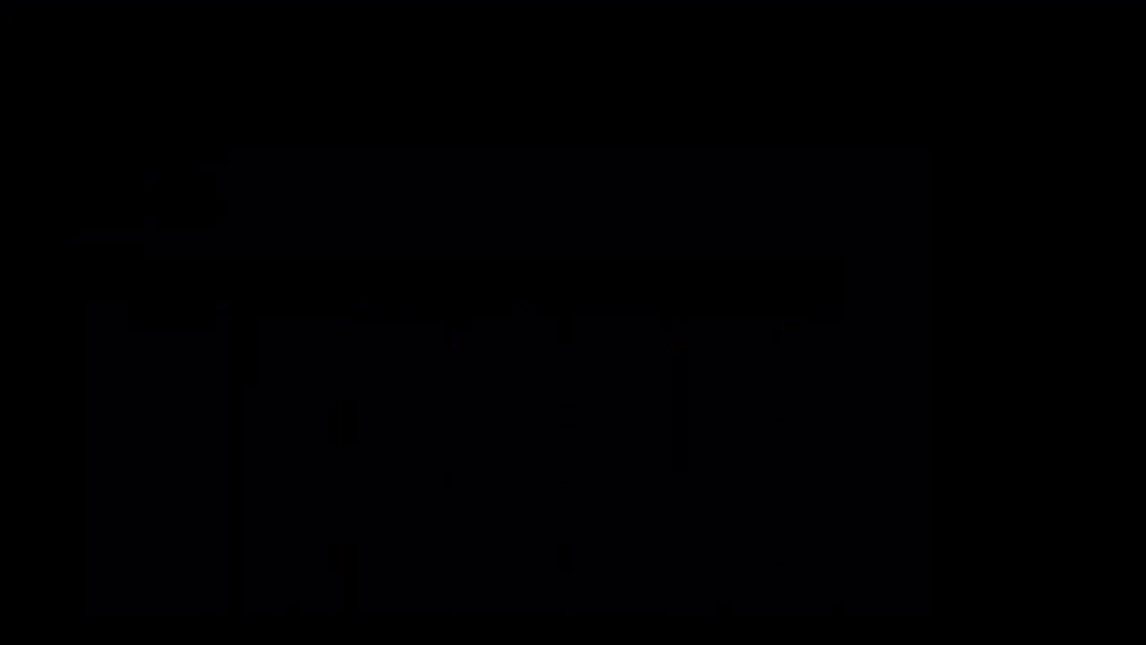